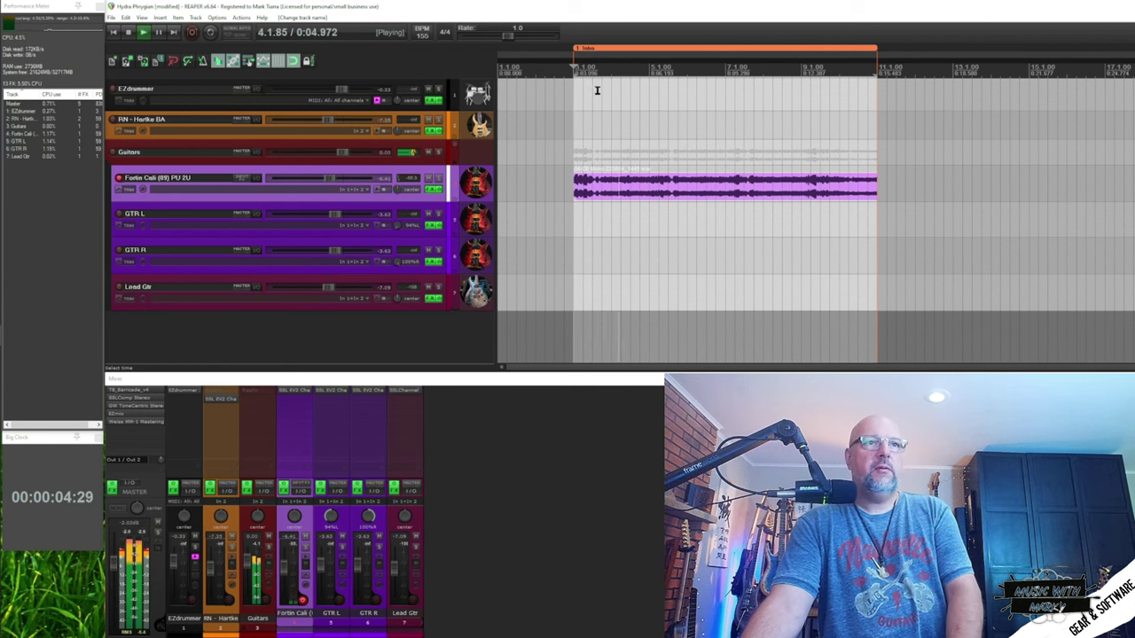
Step: Stop the guitar riff so the play position returns to 3.1.00
key("space")
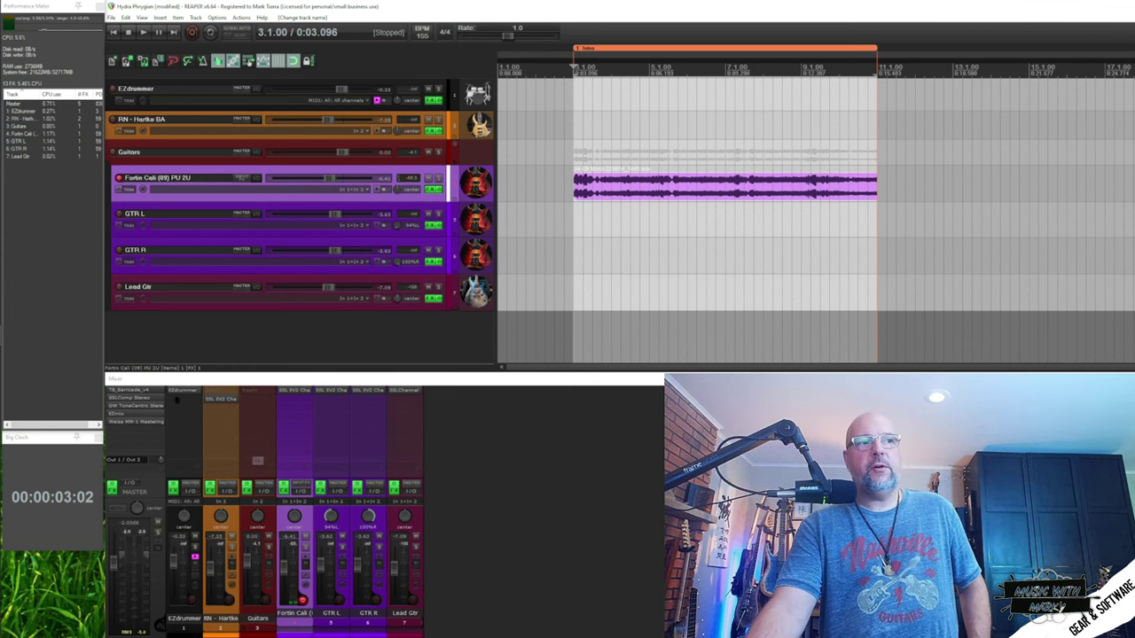
Step: Open EZdrummer on the drum track, audition the snare twice, and show the Follow Bandmate page
left_click(181, 392)
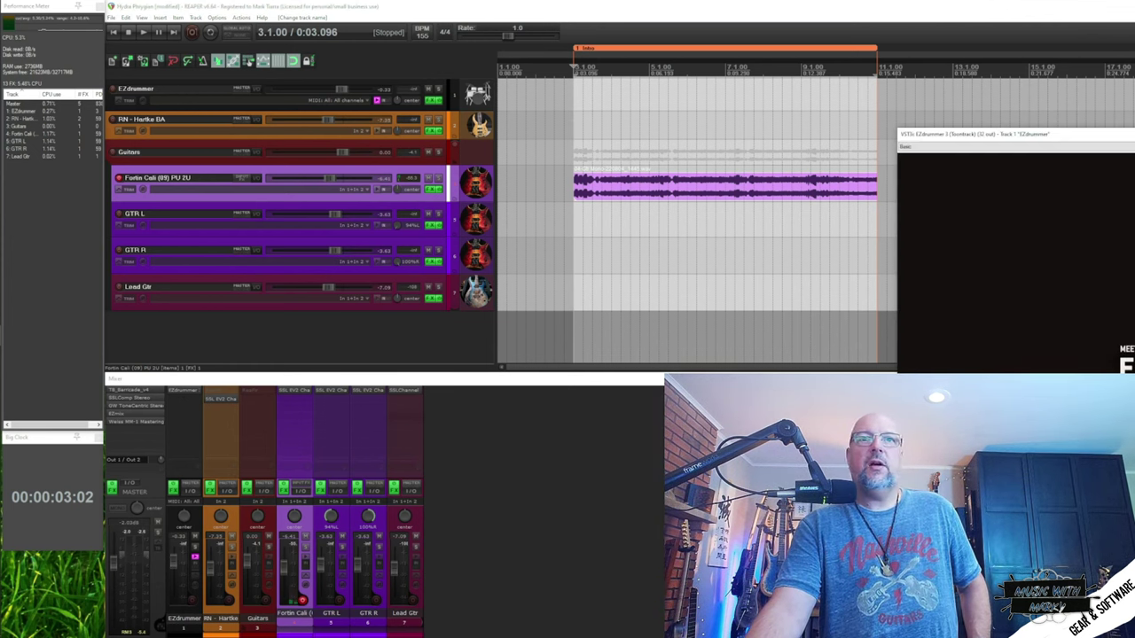
left_click_drag(1026, 114, 356, 30)
left_click(238, 48)
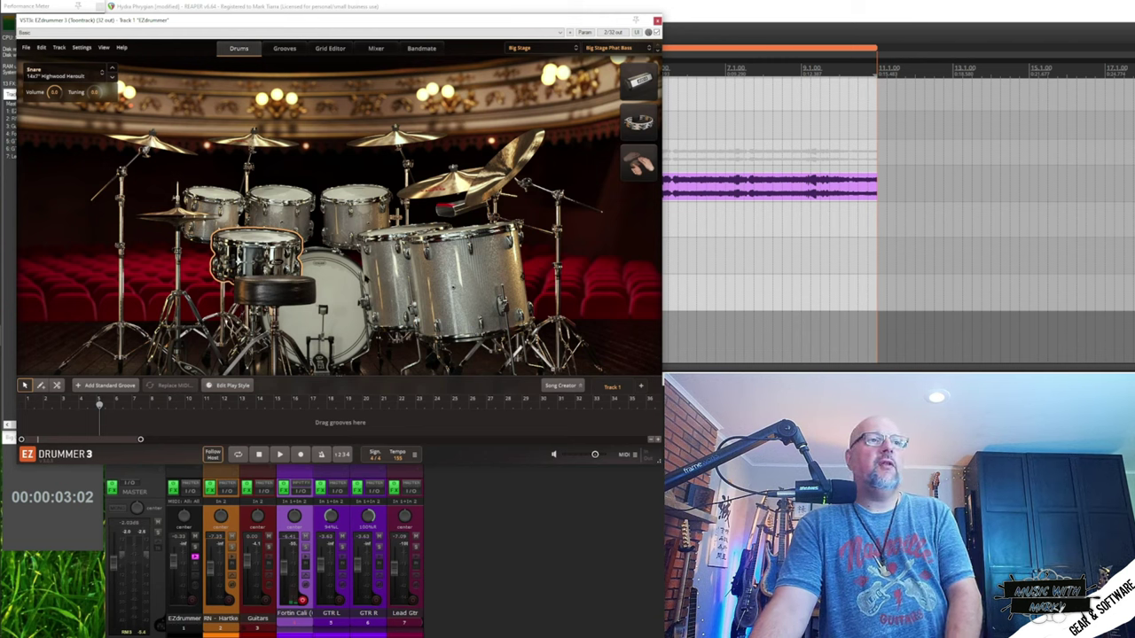
left_click(256, 240)
left_click(255, 240)
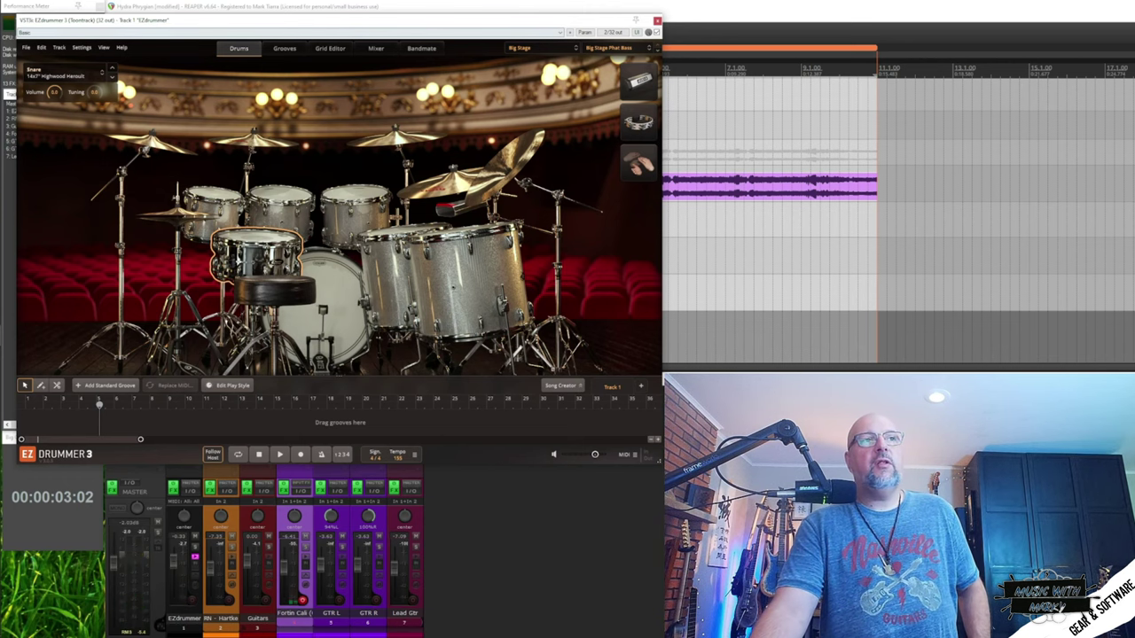
left_click(434, 47)
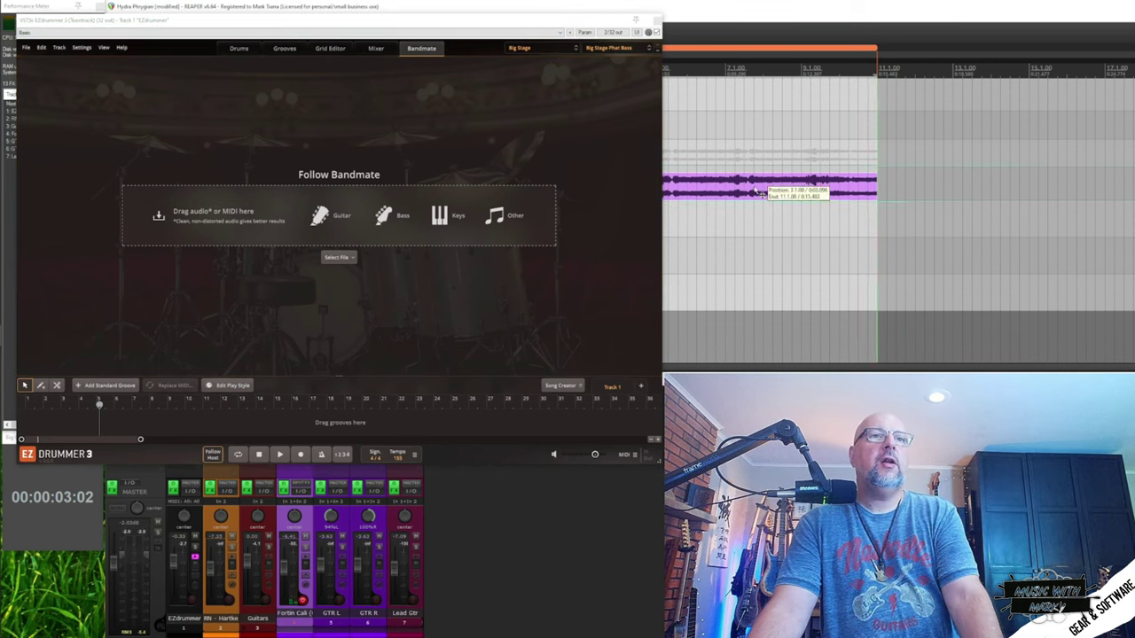
Step: Drop the guitar riff into Bandmate at 155 BPM and generate a Metal Closed Hi-Hat A groove
left_click(755, 189)
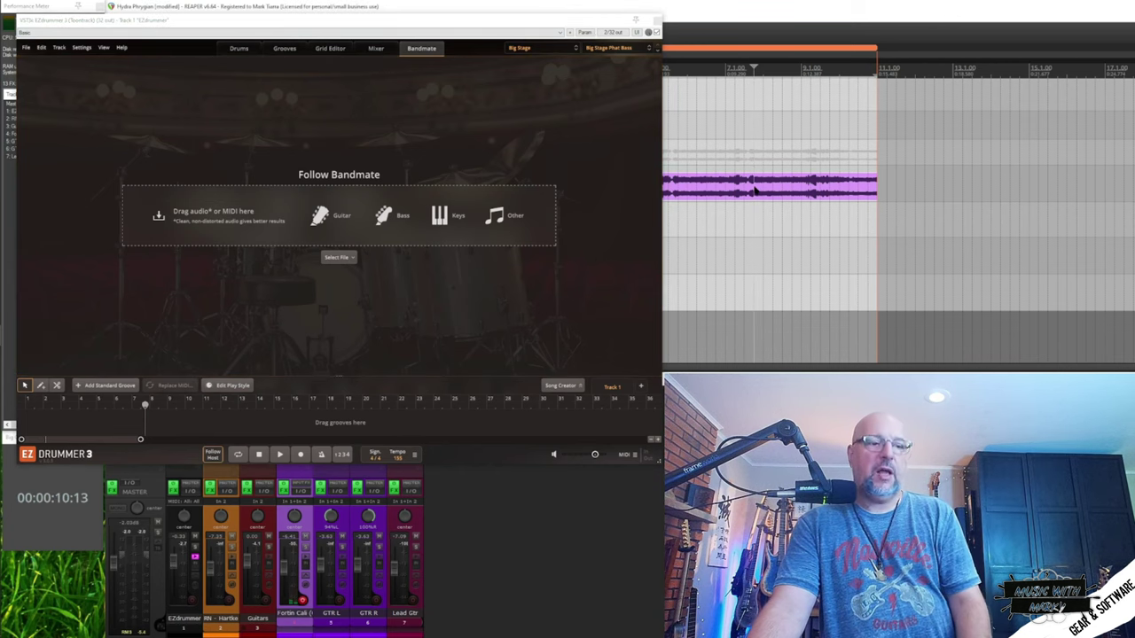
left_click_drag(754, 189, 380, 216)
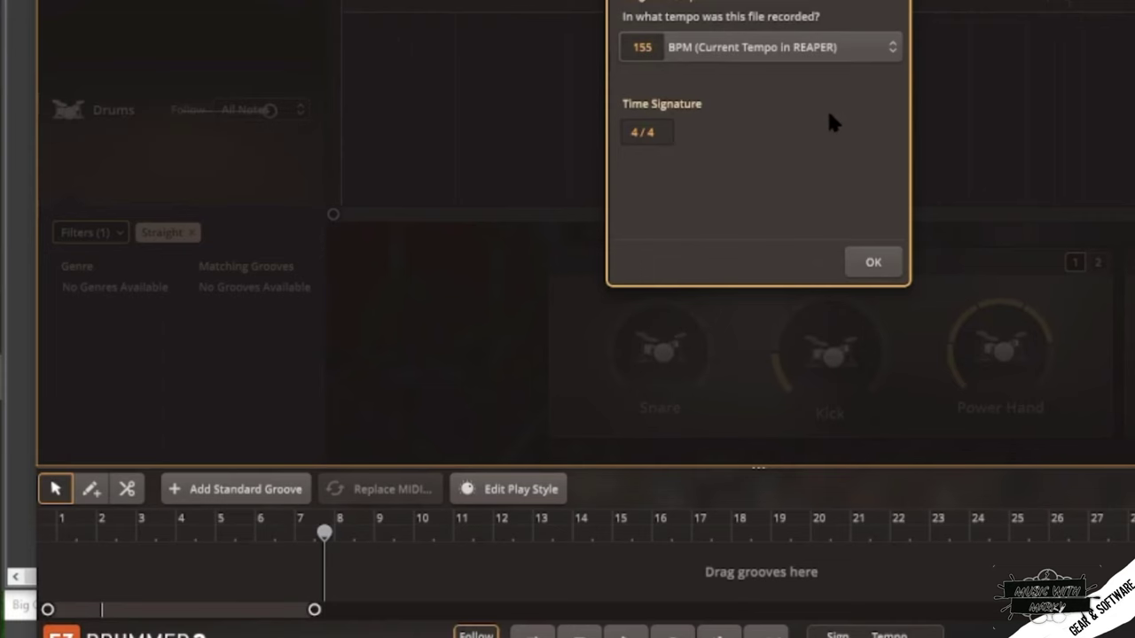
left_click(874, 263)
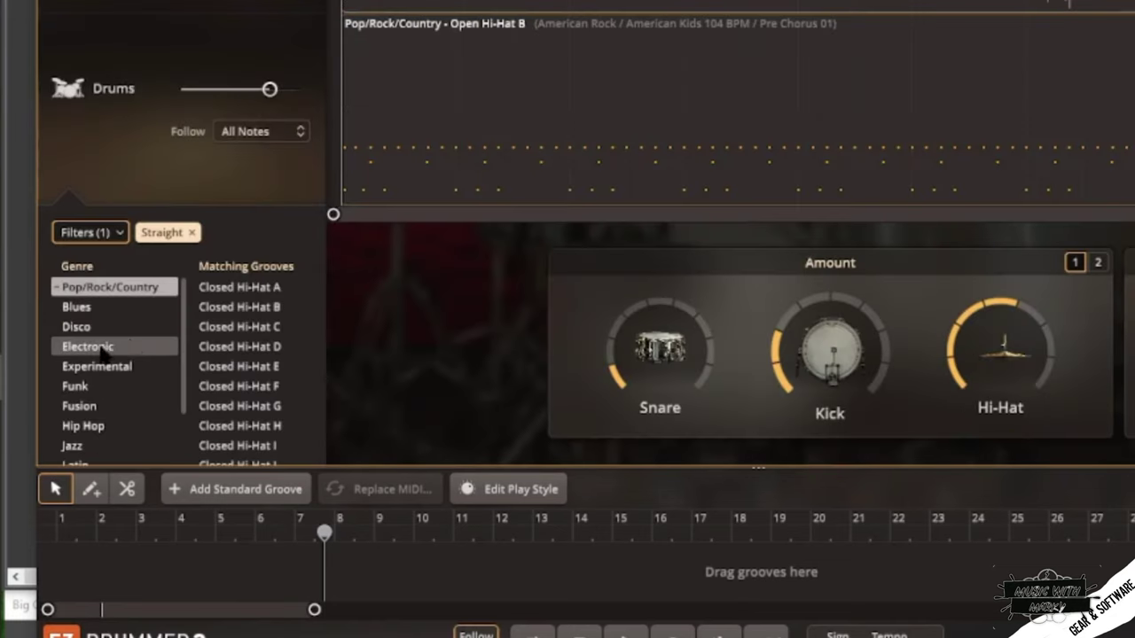
scroll(101, 301, "down", 1)
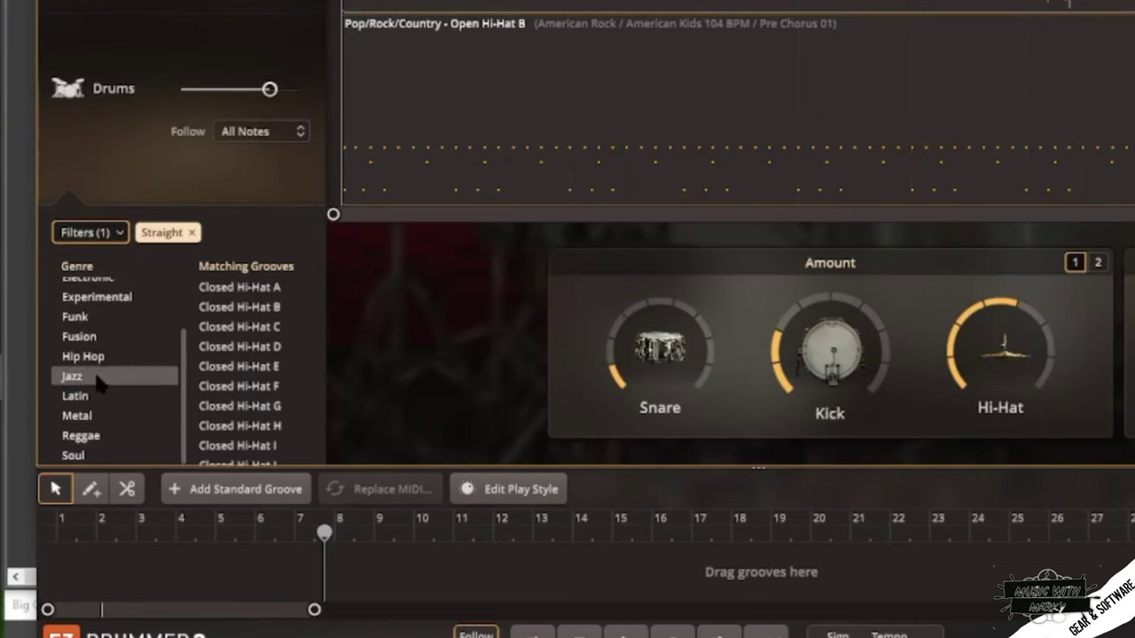
left_click(103, 417)
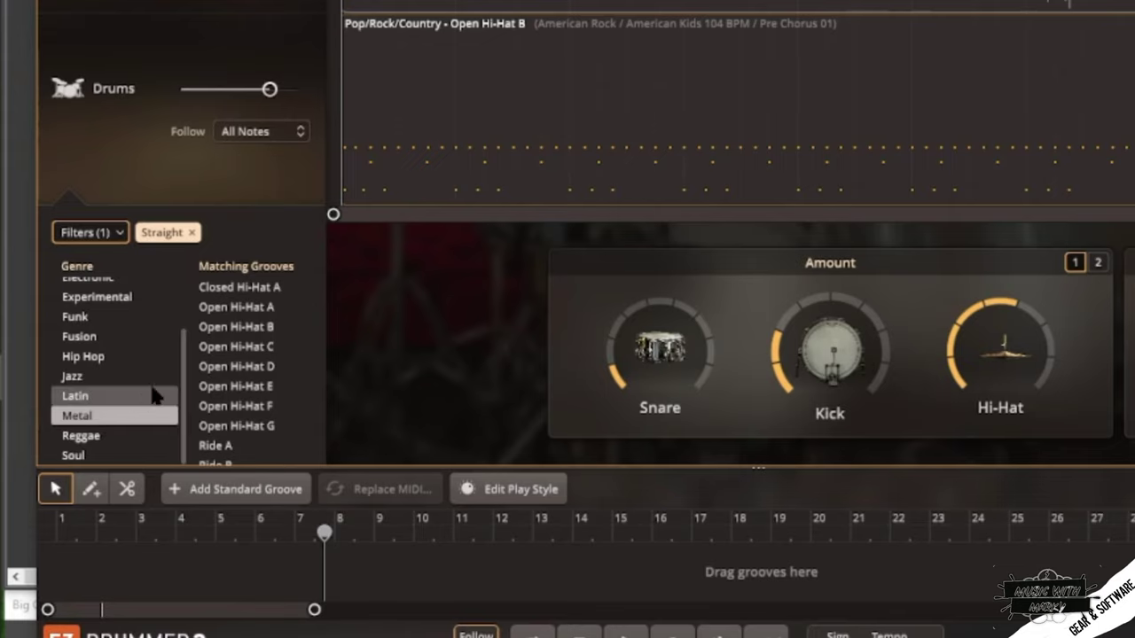
left_click(257, 289)
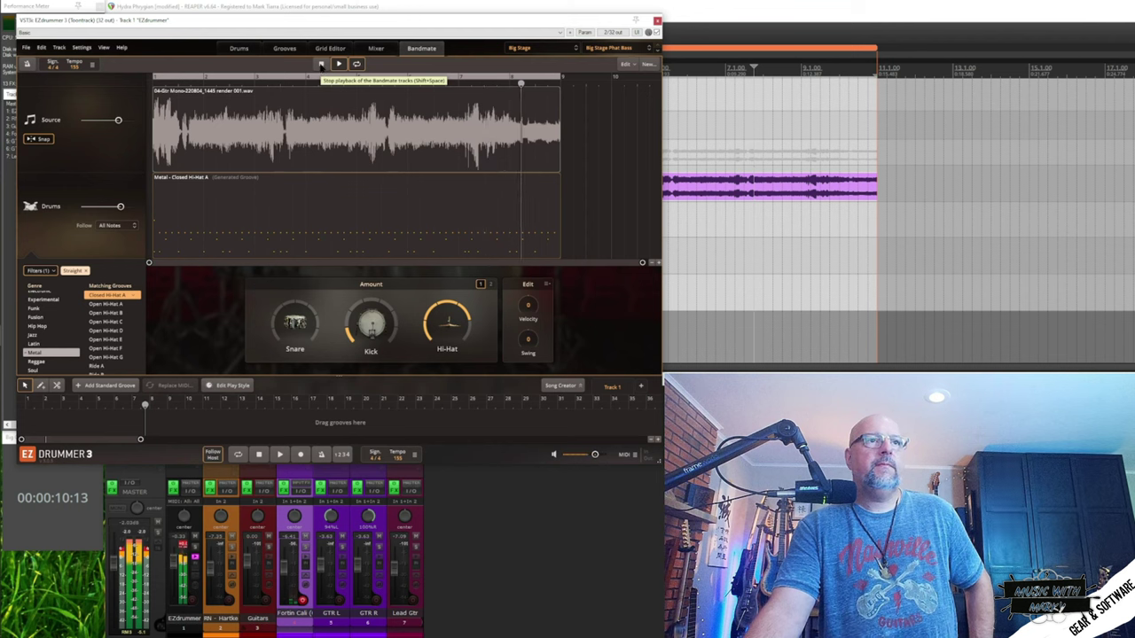
left_click(321, 65)
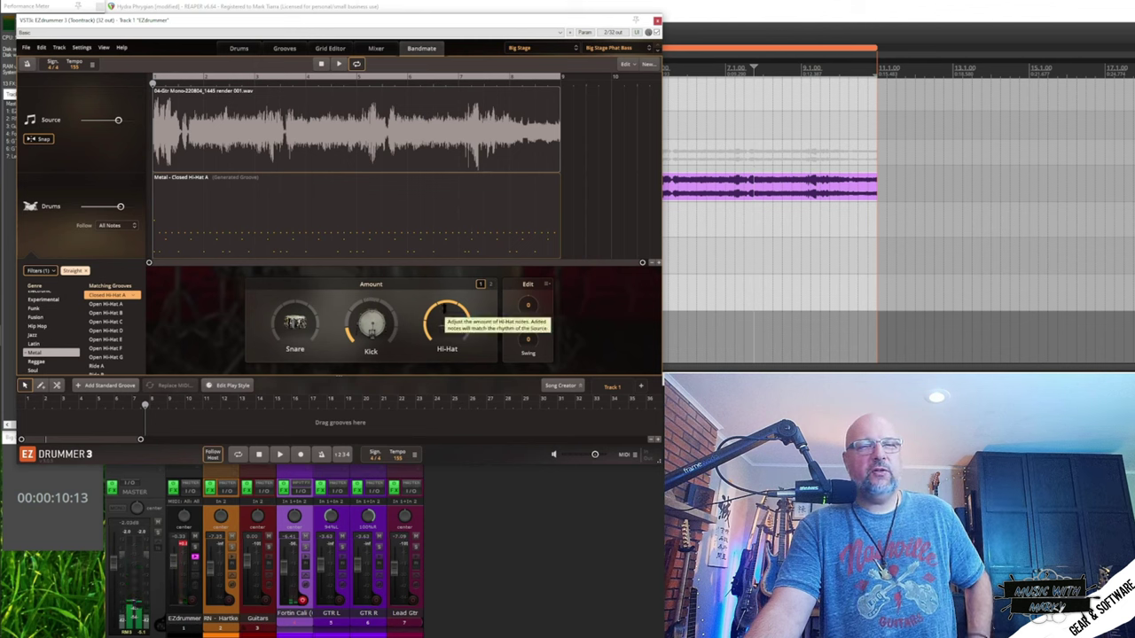
Step: Audition the riff with the generated Closed Hi-Hat A groove in Bandmate
mouse_move(448, 319)
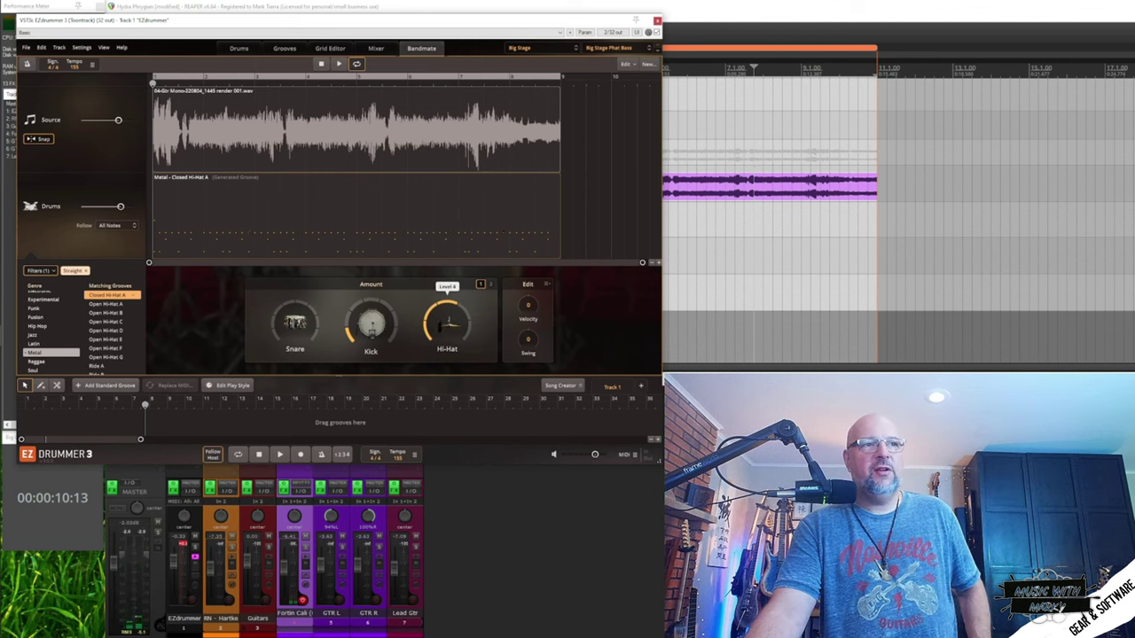
mouse_move(364, 318)
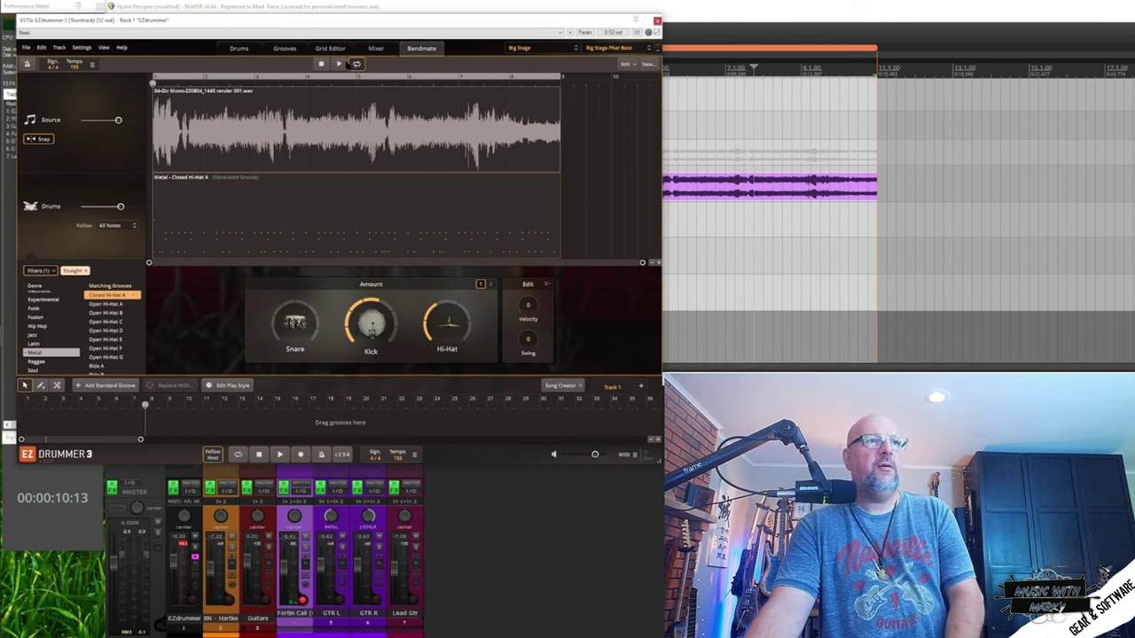
left_click(338, 64)
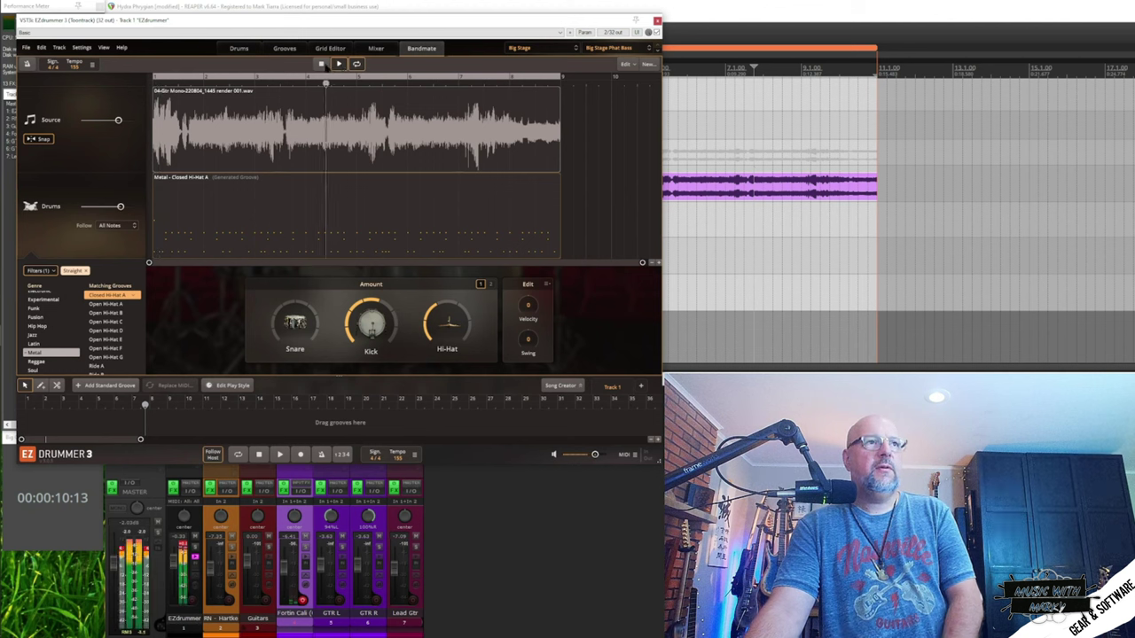
left_click(338, 64)
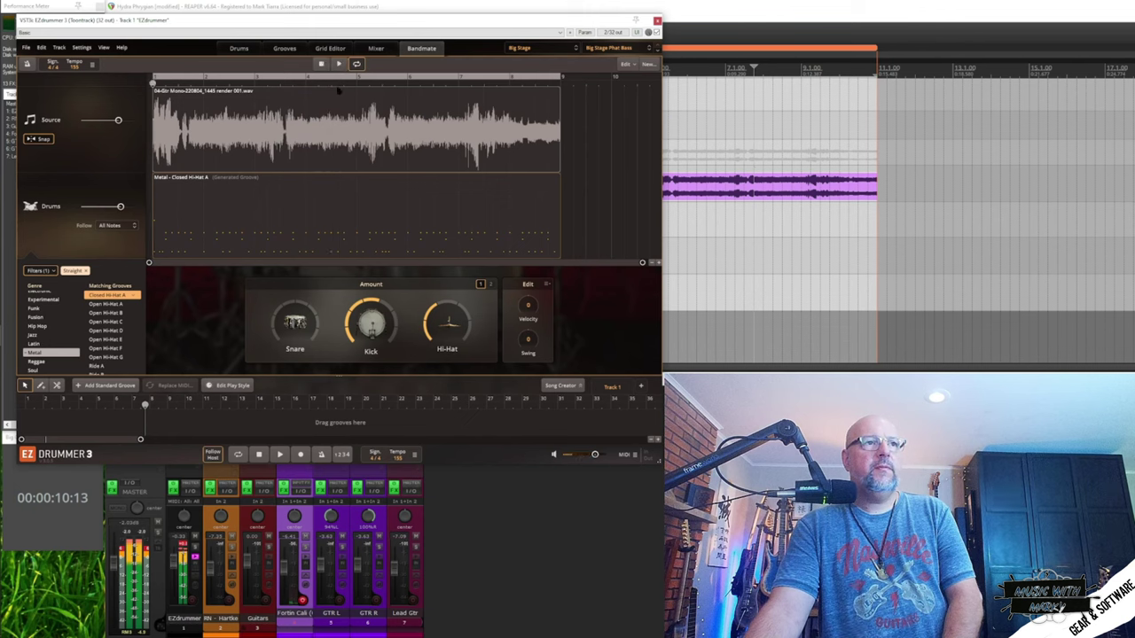
Step: Switch to Open Hi-Hat A with hi-hat at Level 3 and kick at Level 5, then drag it onto the EZdrummer track
left_click(106, 304)
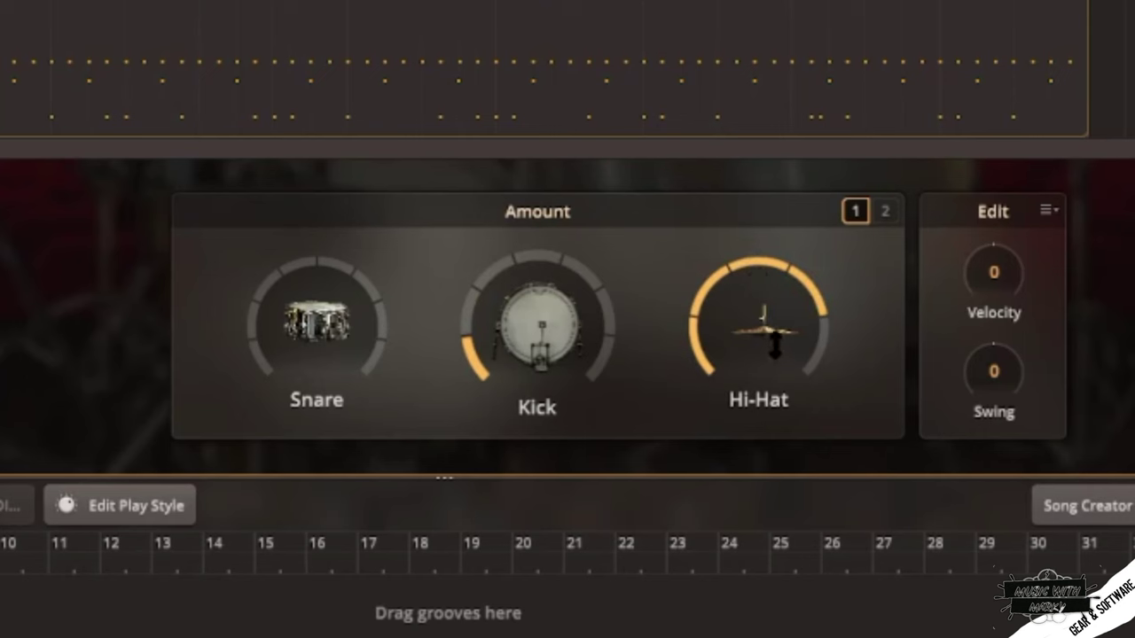
left_click_drag(448, 324, 446, 363)
left_click_drag(527, 419, 528, 365)
left_click(339, 64)
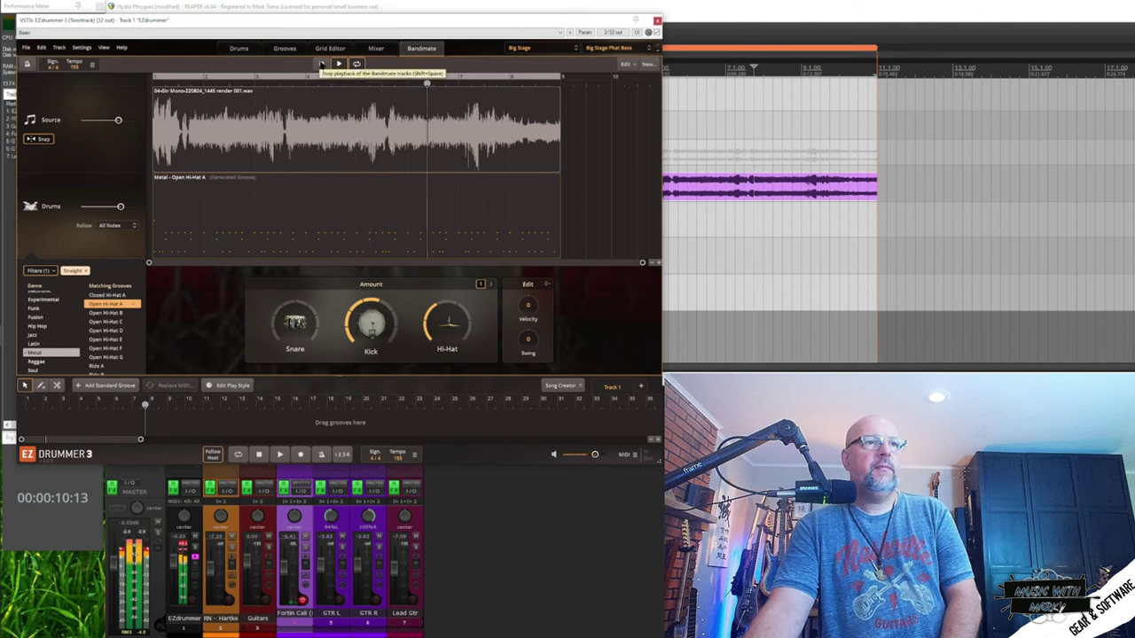
left_click(322, 64)
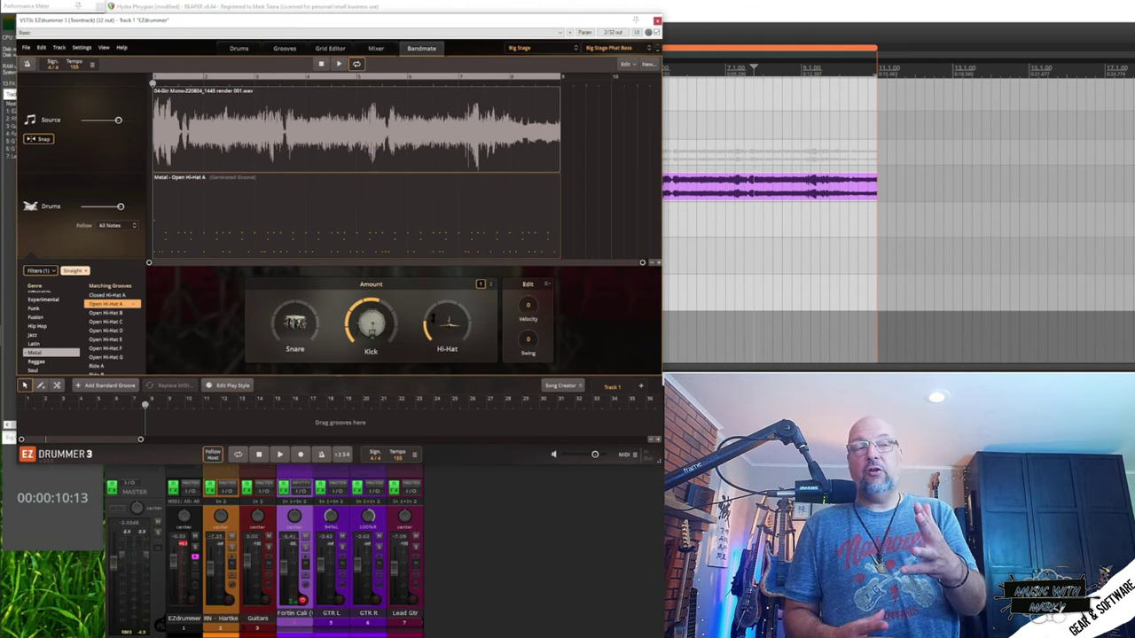
left_click_drag(330, 205, 878, 105)
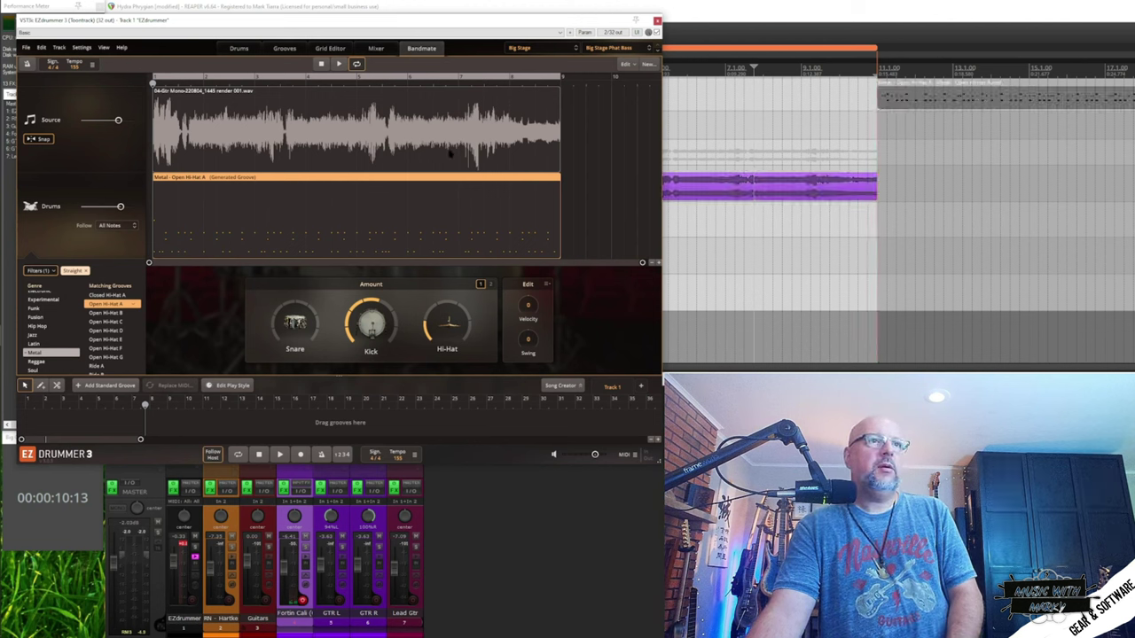
Step: Remove the groove and guitar blocks from Bandmate and close the EZdrummer window
right_click(429, 227)
left_click(449, 230)
right_click(442, 140)
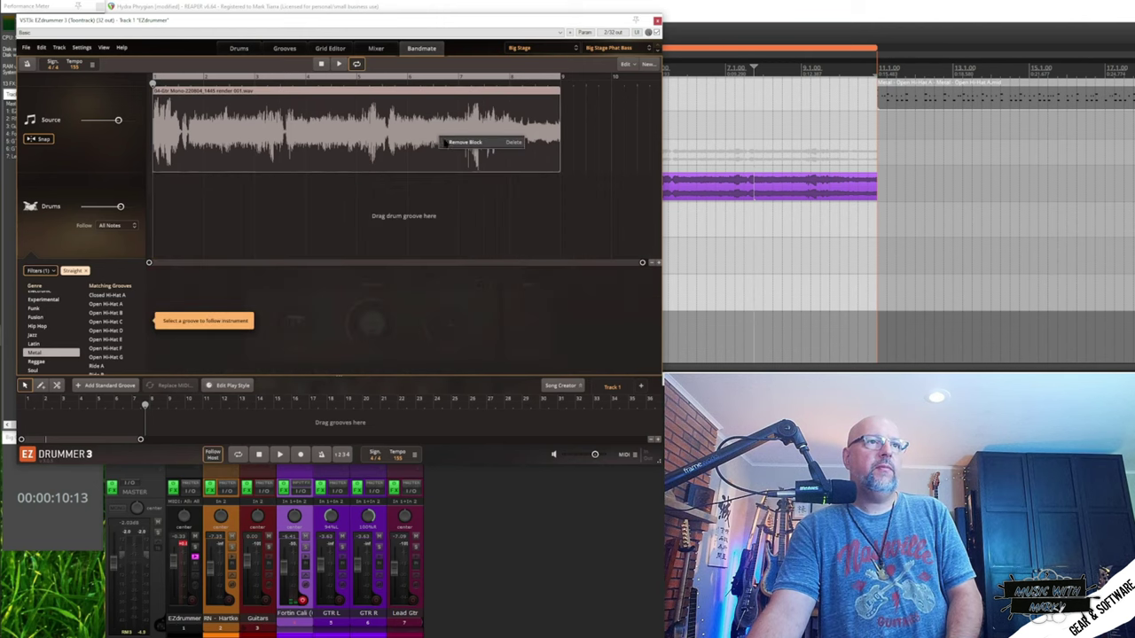
left_click(463, 142)
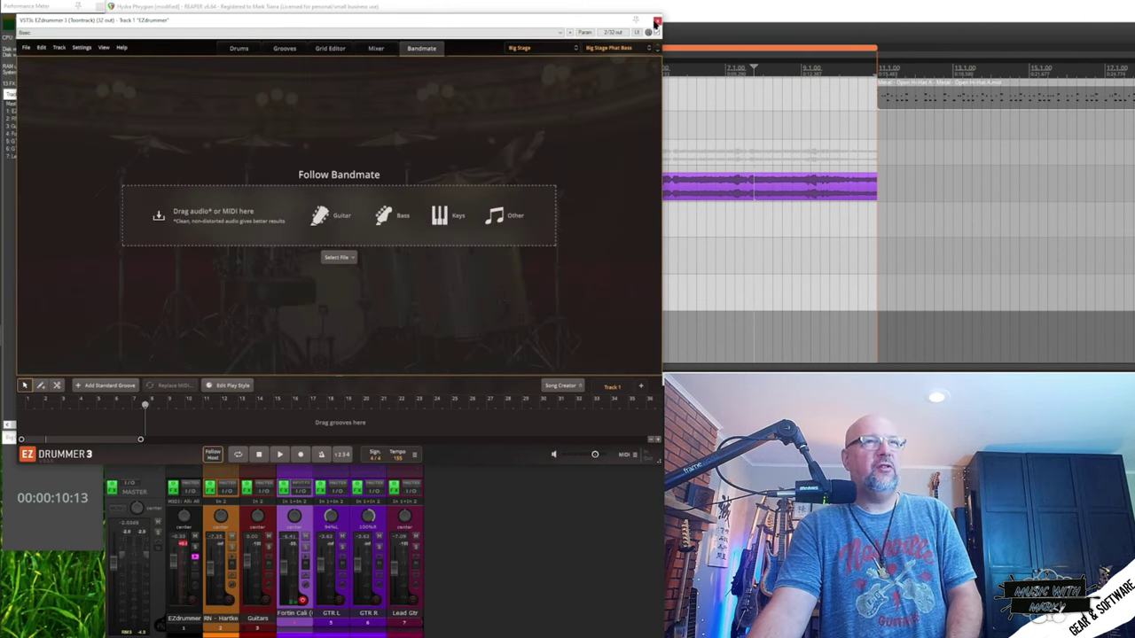
left_click(657, 21)
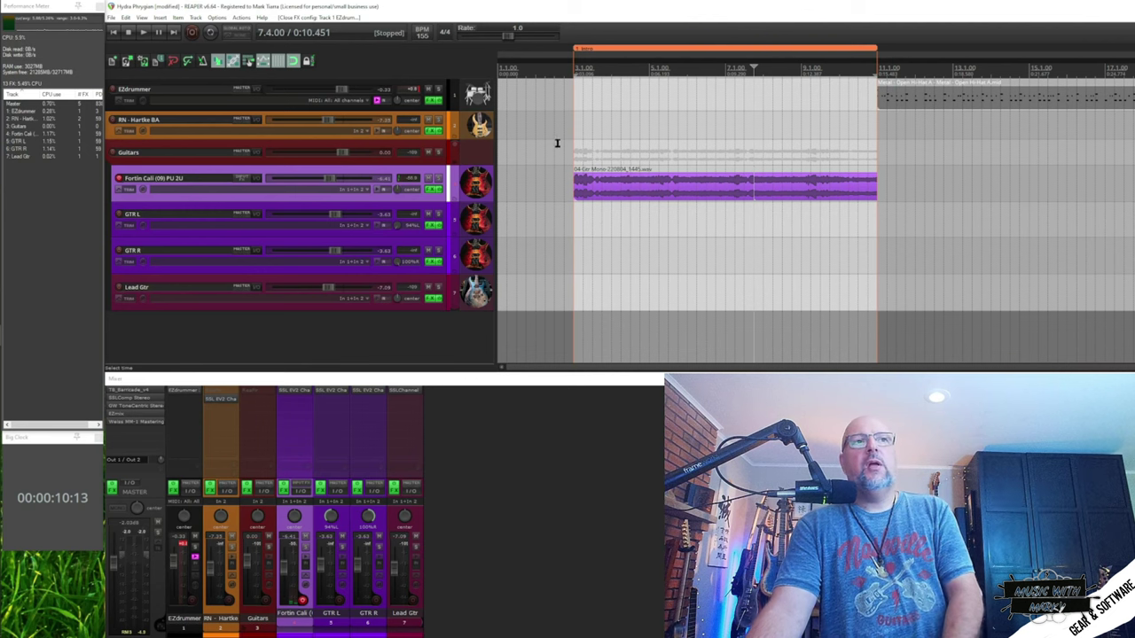
Step: Play the riff with the new drums from the intro start, then move the play position to bar 10
left_click(574, 71)
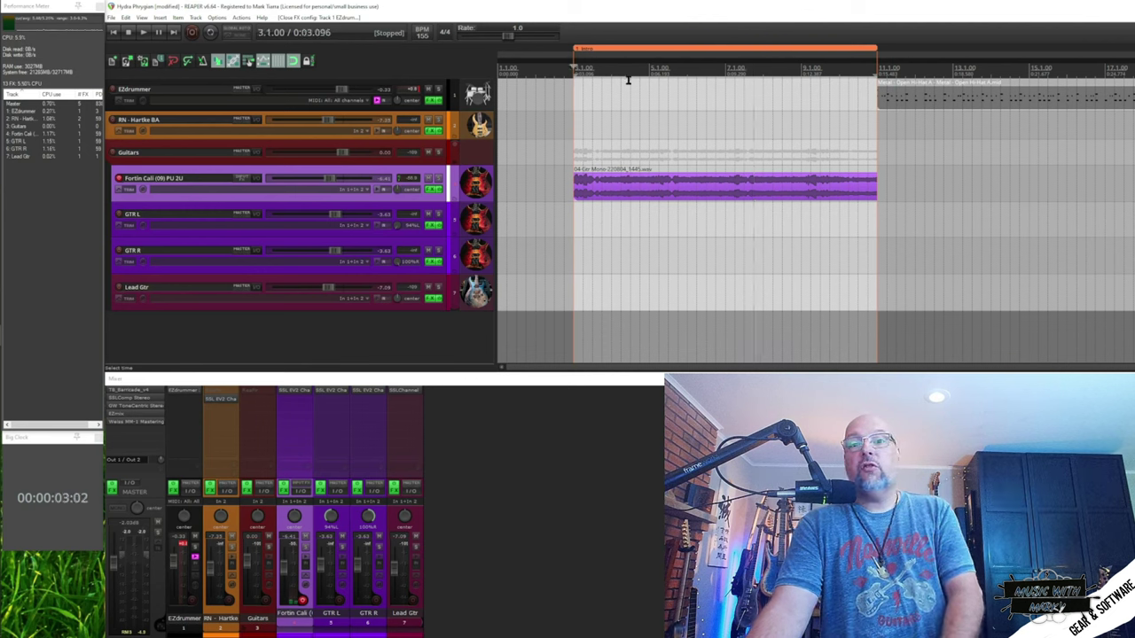
key("space")
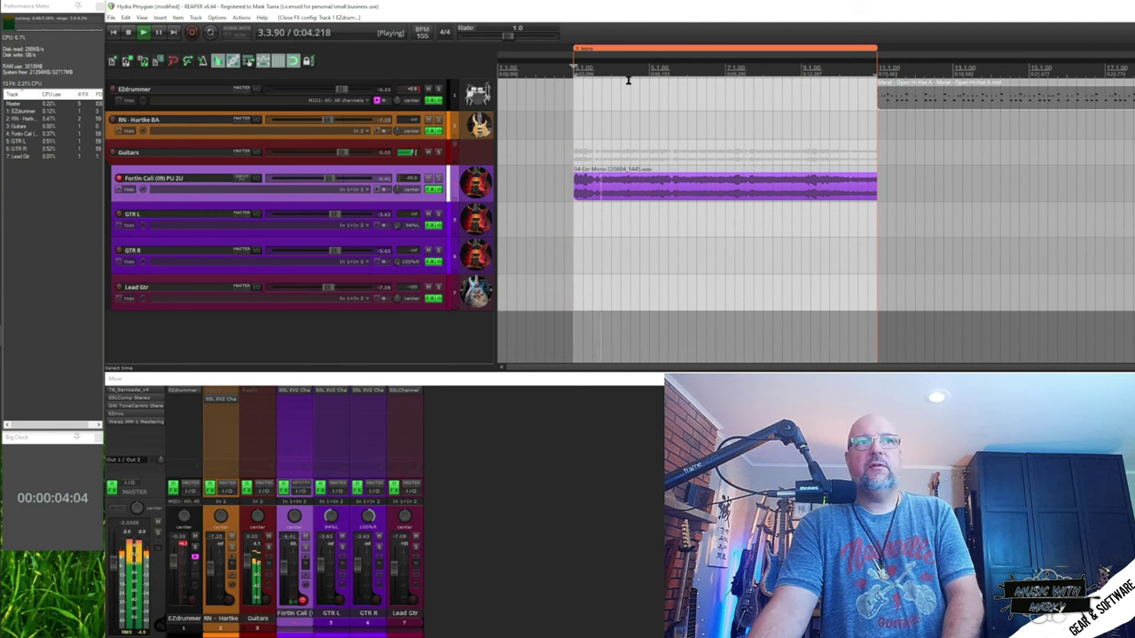
key("space")
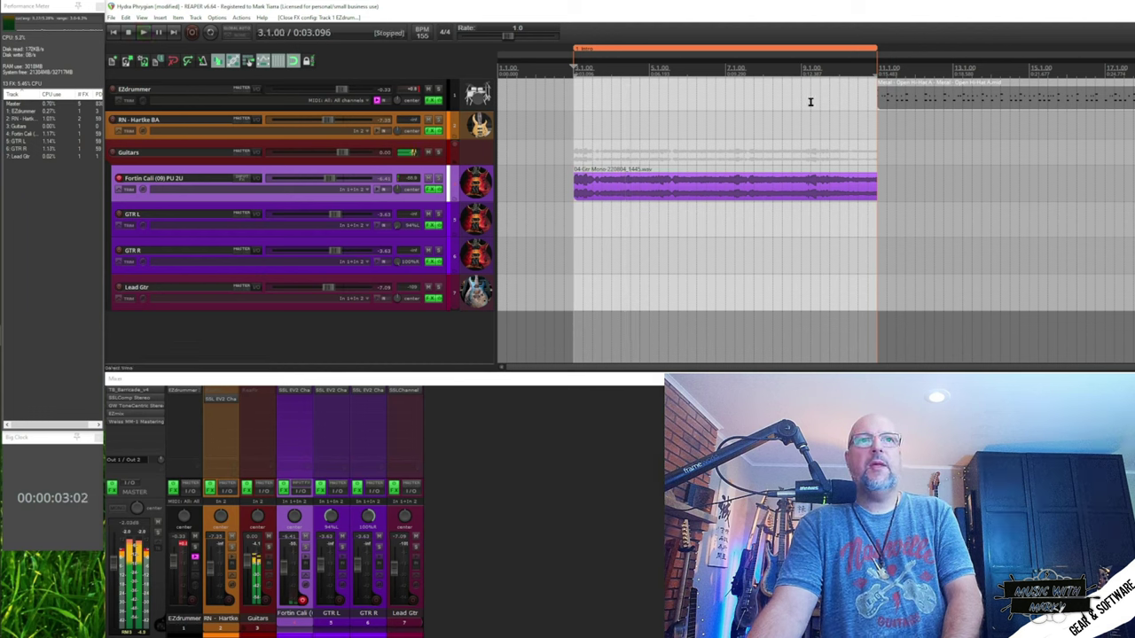
left_click(840, 80)
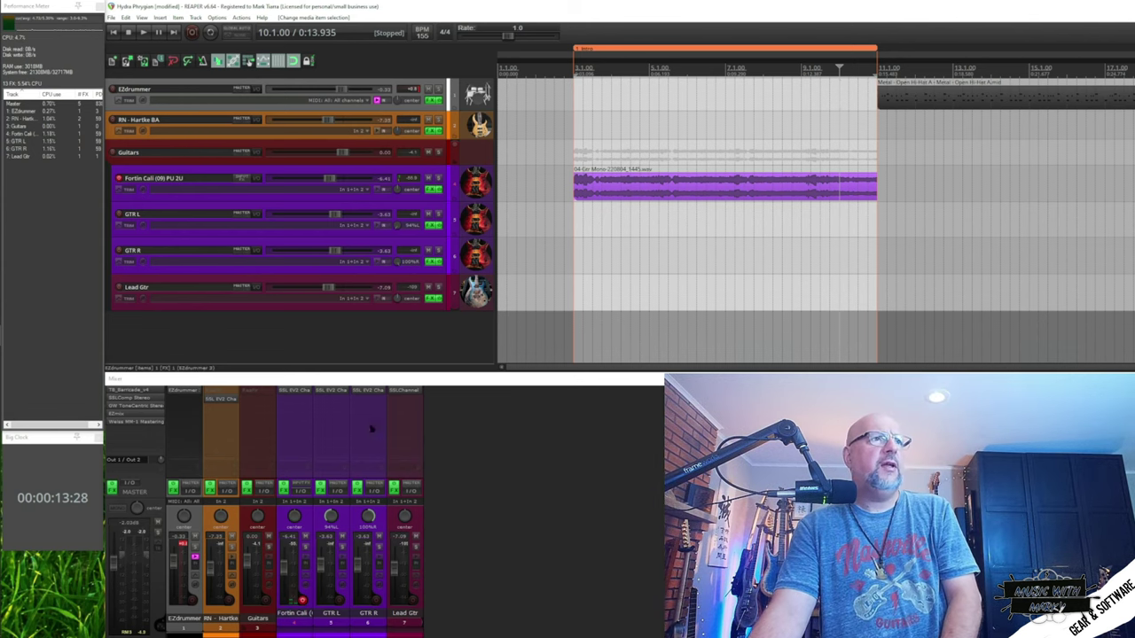
Step: Reopen EZdrummer and audition Fills 02 from the Dark Matter Binding 4/4 160 BPM fills
left_click(185, 392)
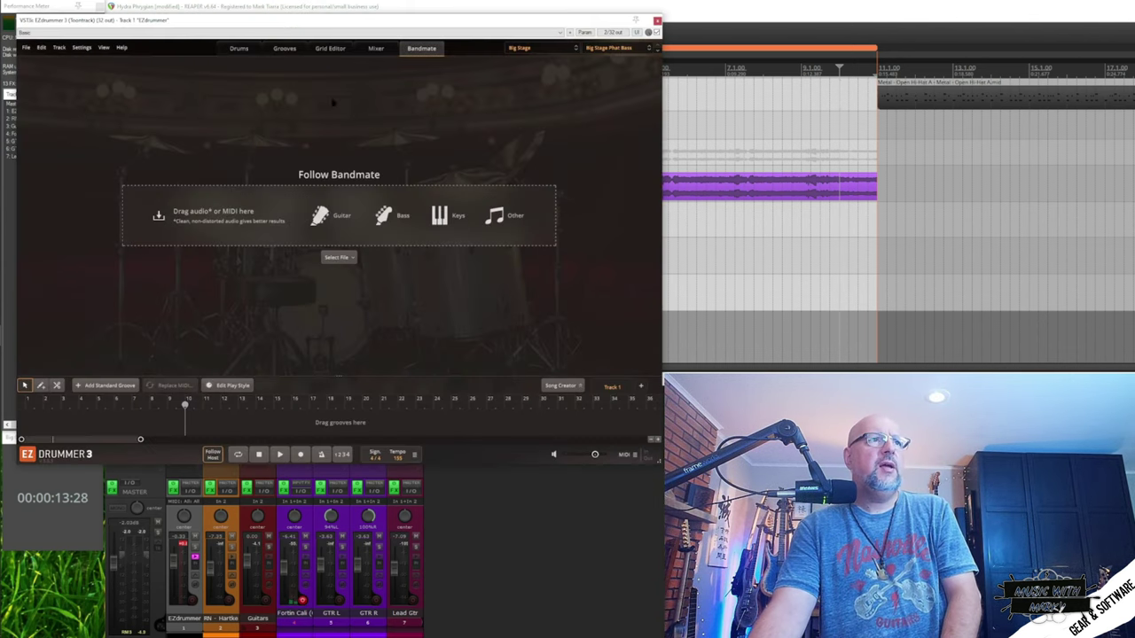
left_click(284, 48)
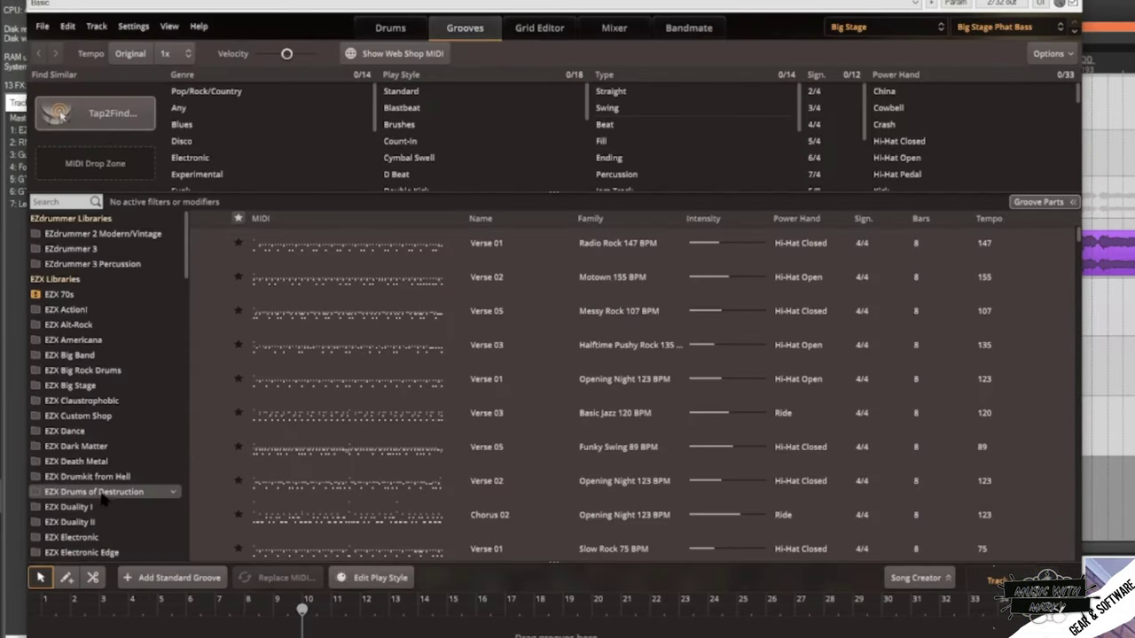
scroll(107, 495, "down", 1)
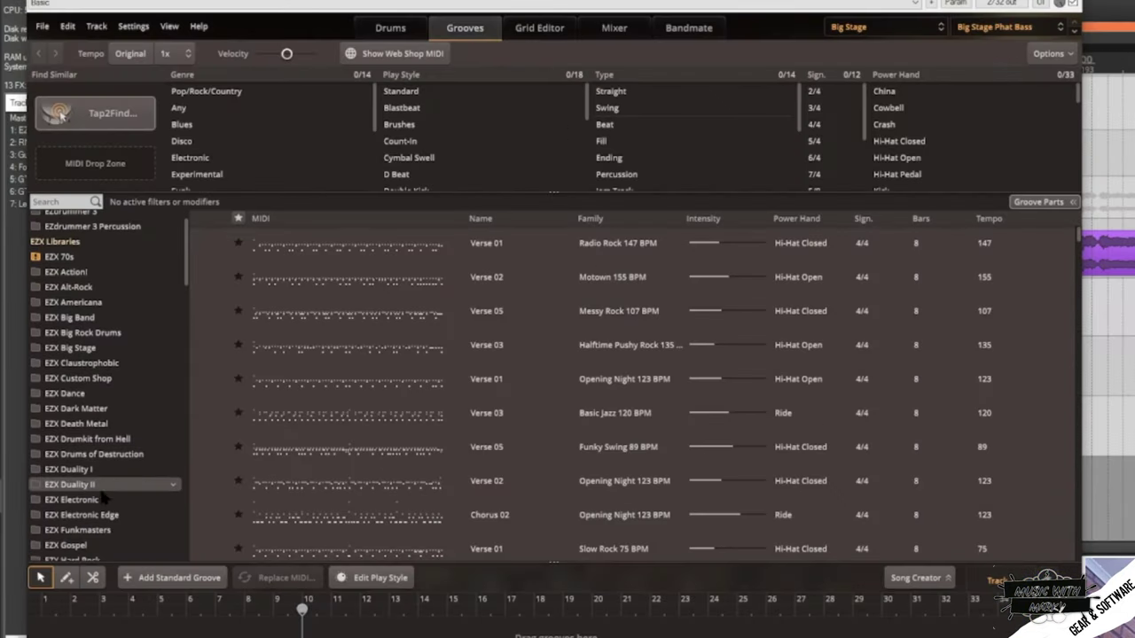
left_click(96, 410)
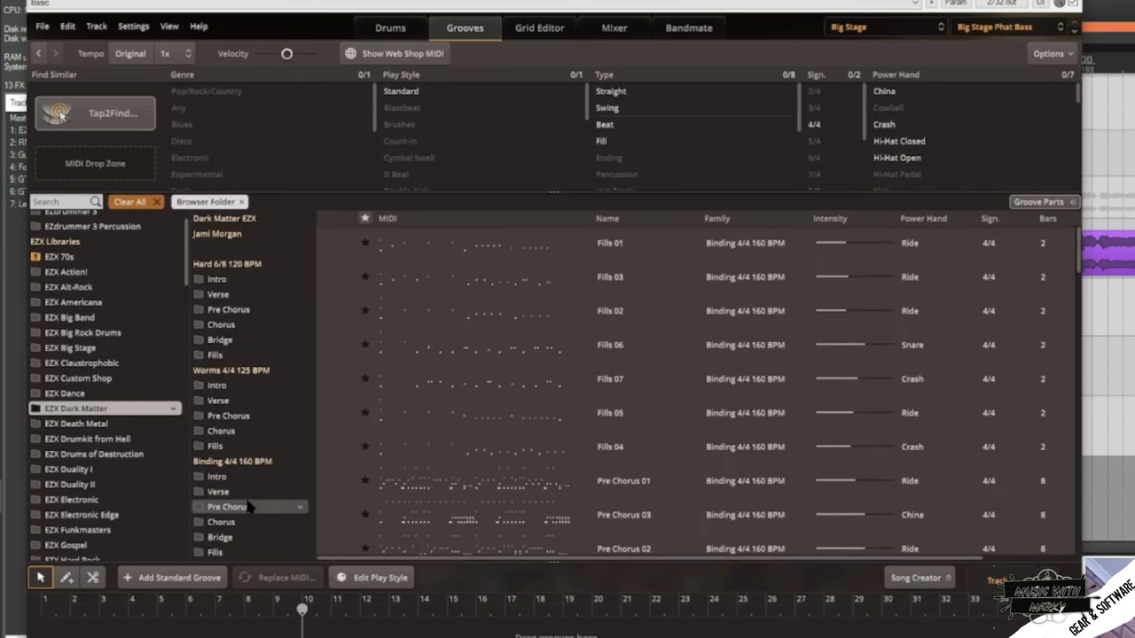
left_click(218, 551)
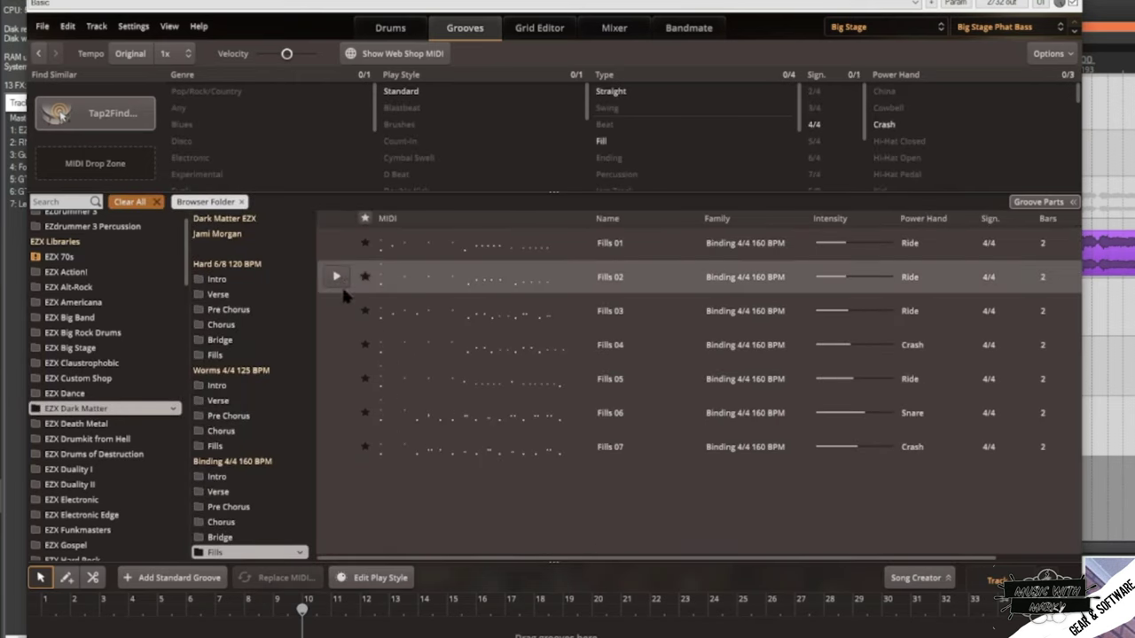
left_click(337, 277)
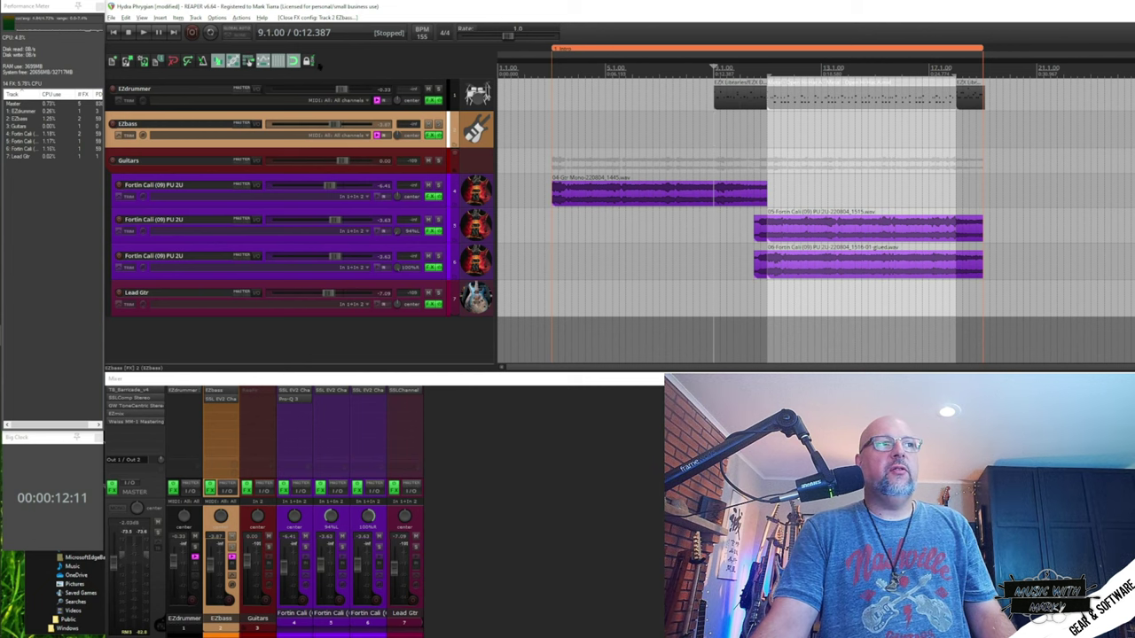
Step: Open EZbass, confirm the Metal bass model, and return to the Drums & Keys play styles
left_click(220, 391)
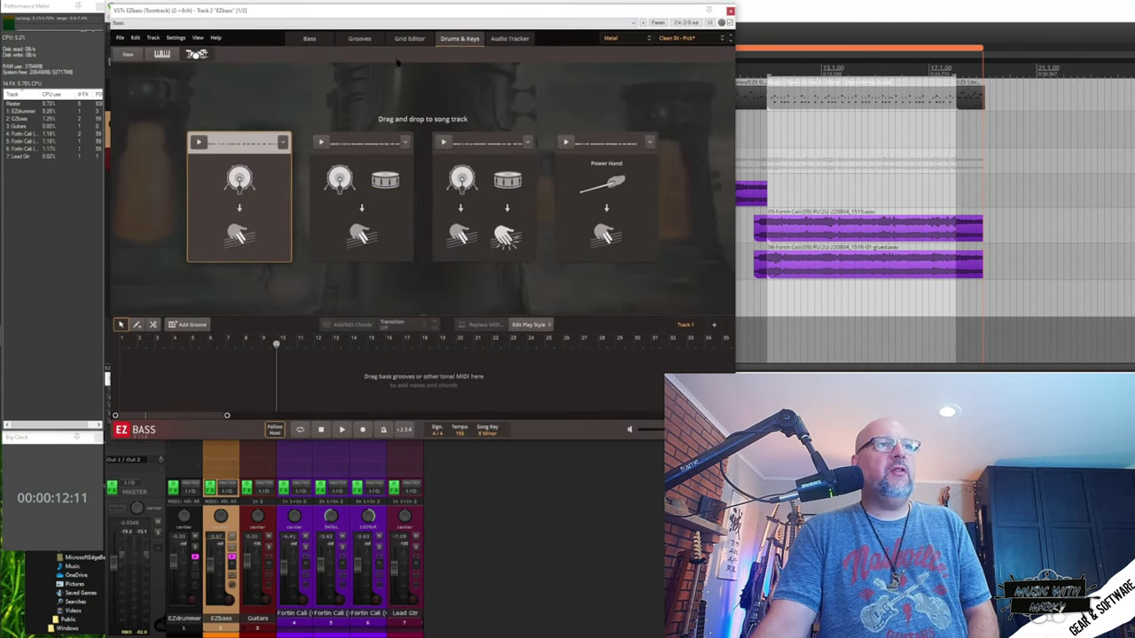
left_click(319, 41)
left_click(611, 38)
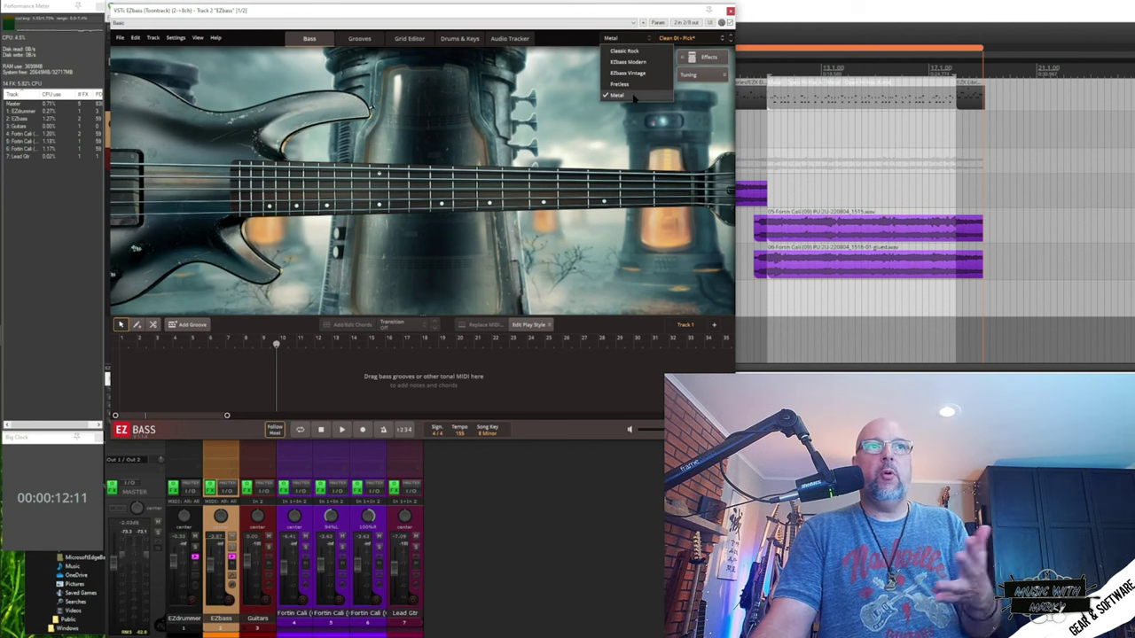
left_click(577, 14)
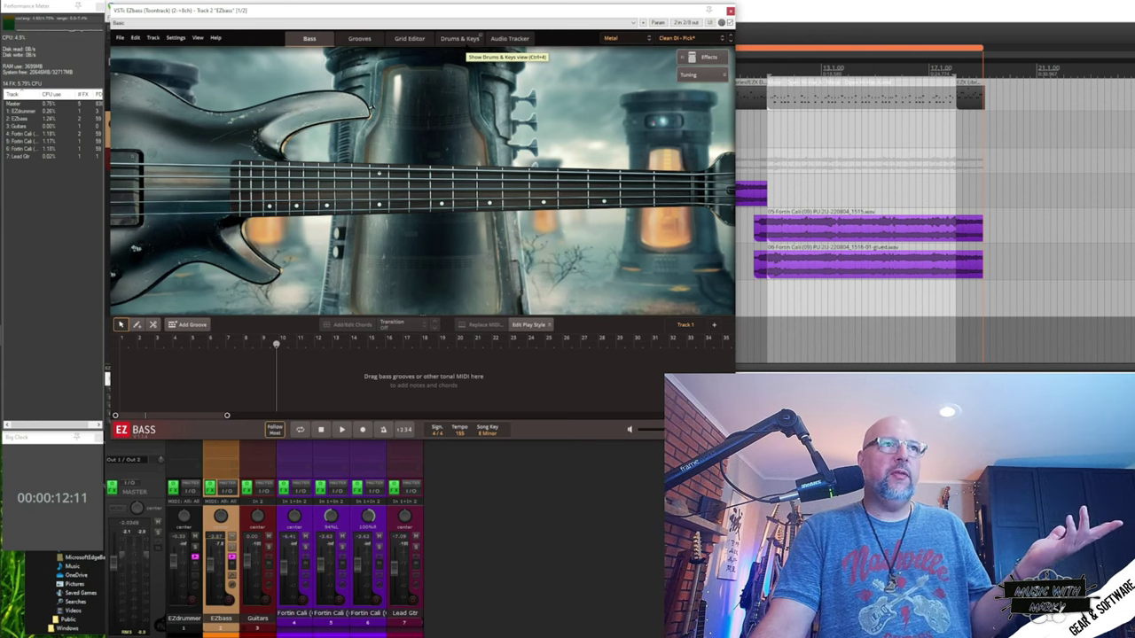
left_click(461, 39)
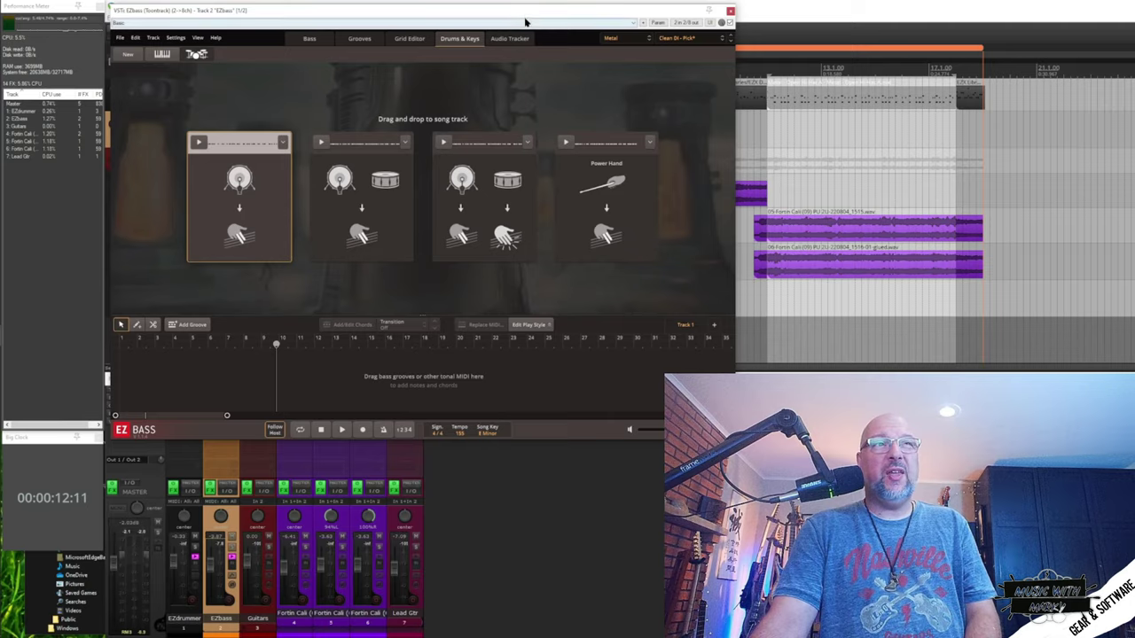
Step: Add a new track and drag the drum MIDI item into EZbass to generate a bass part
left_click_drag(527, 18, 670, 173)
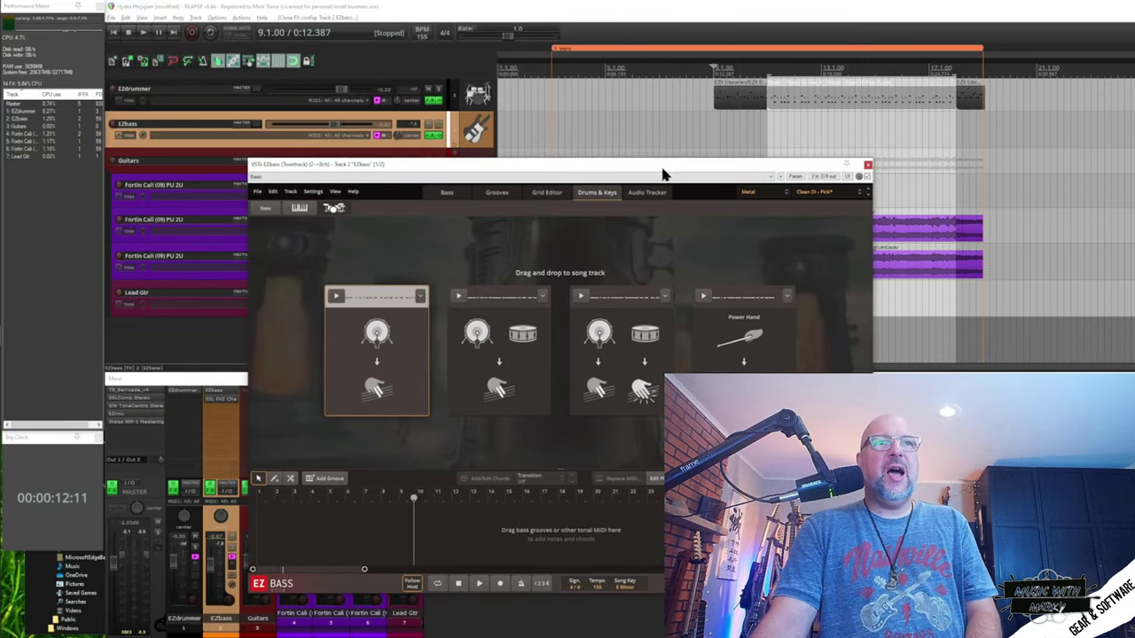
left_click(830, 101)
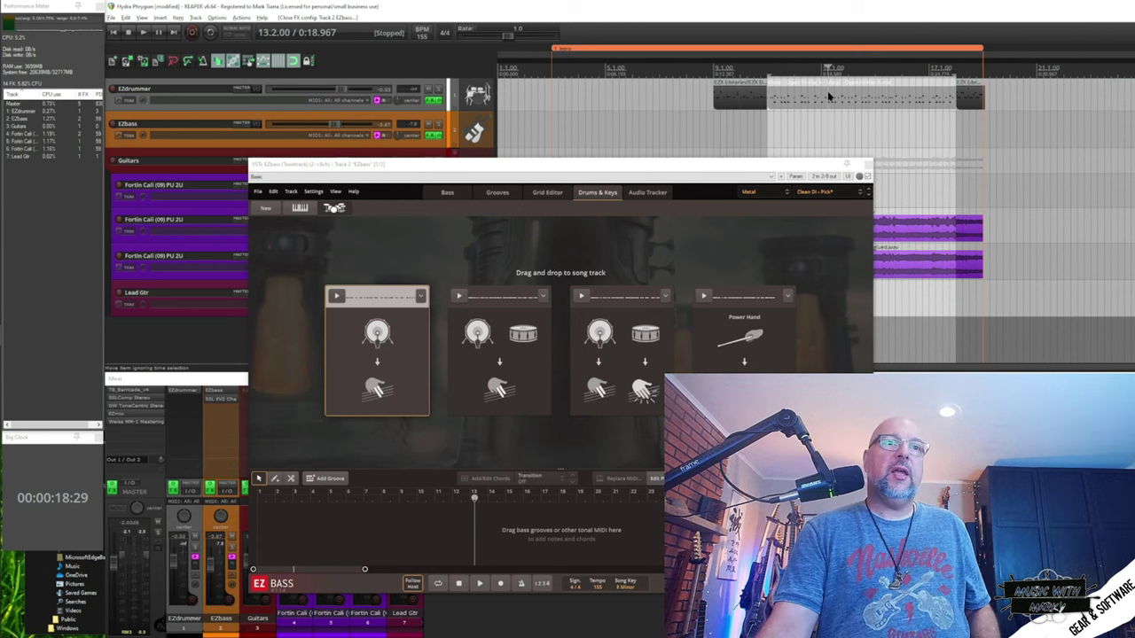
key("ctrl+t")
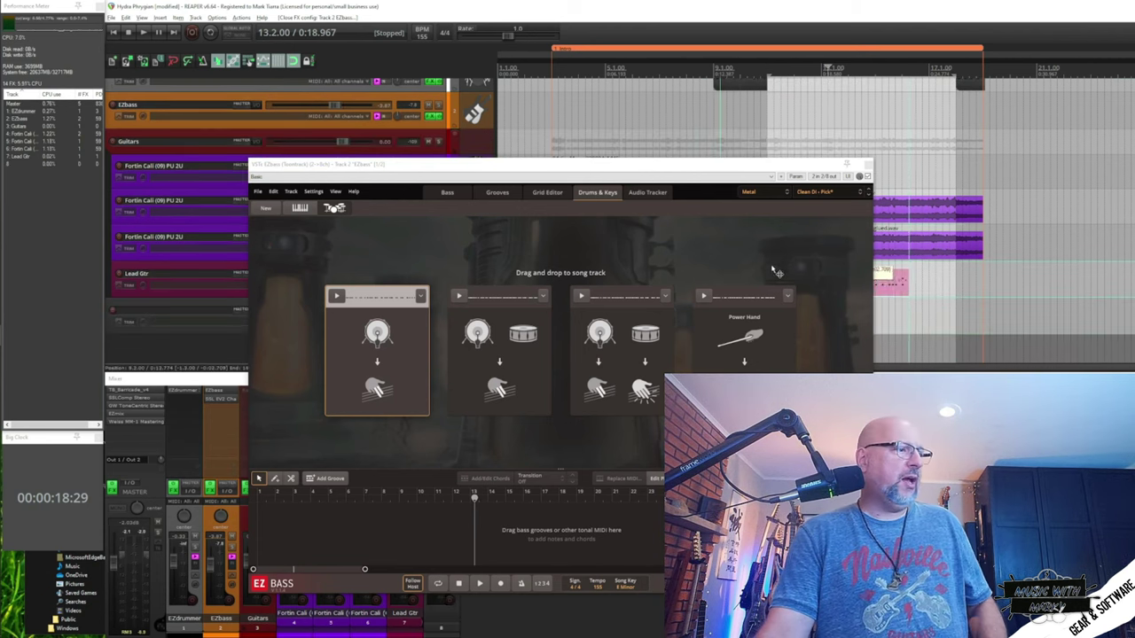
left_click_drag(891, 282, 858, 113)
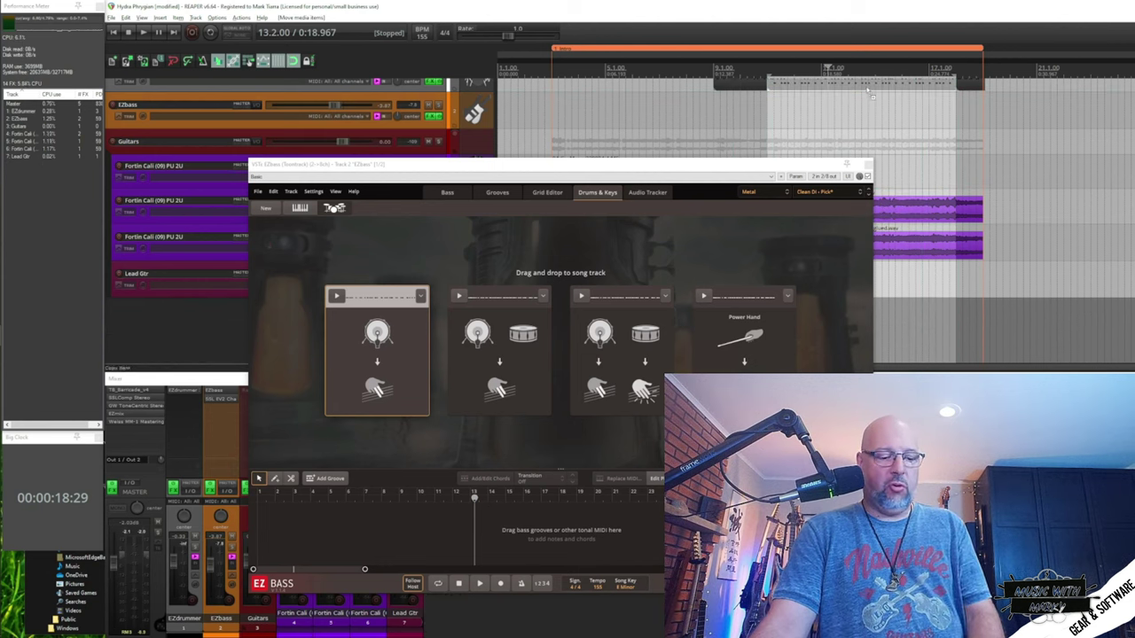
left_click_drag(869, 93, 619, 337)
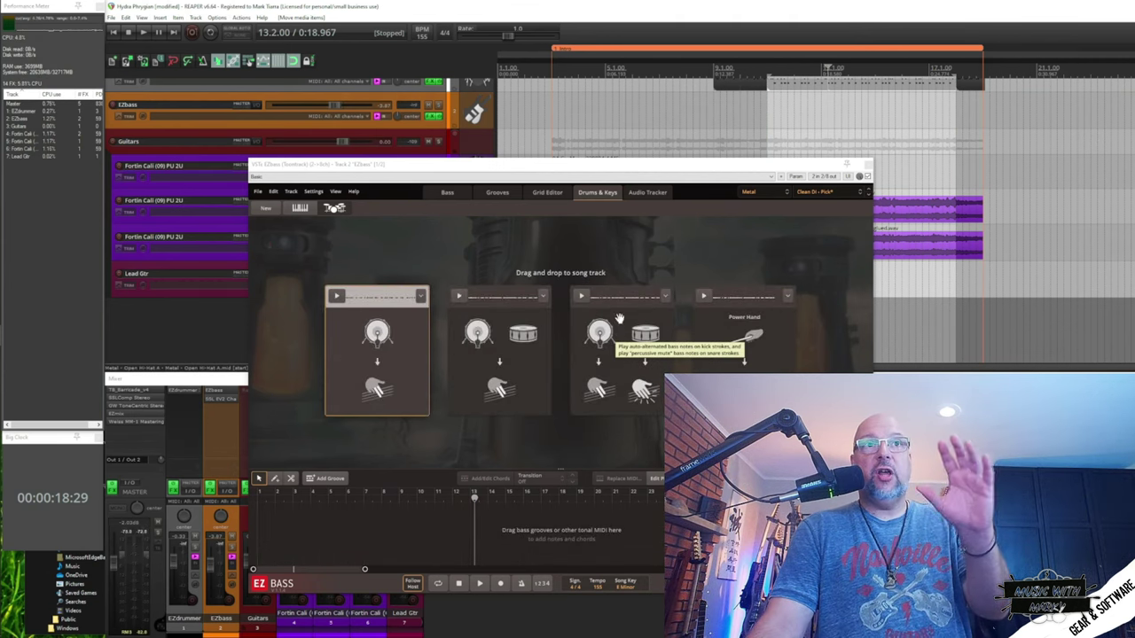
left_click_drag(701, 177, 566, 28)
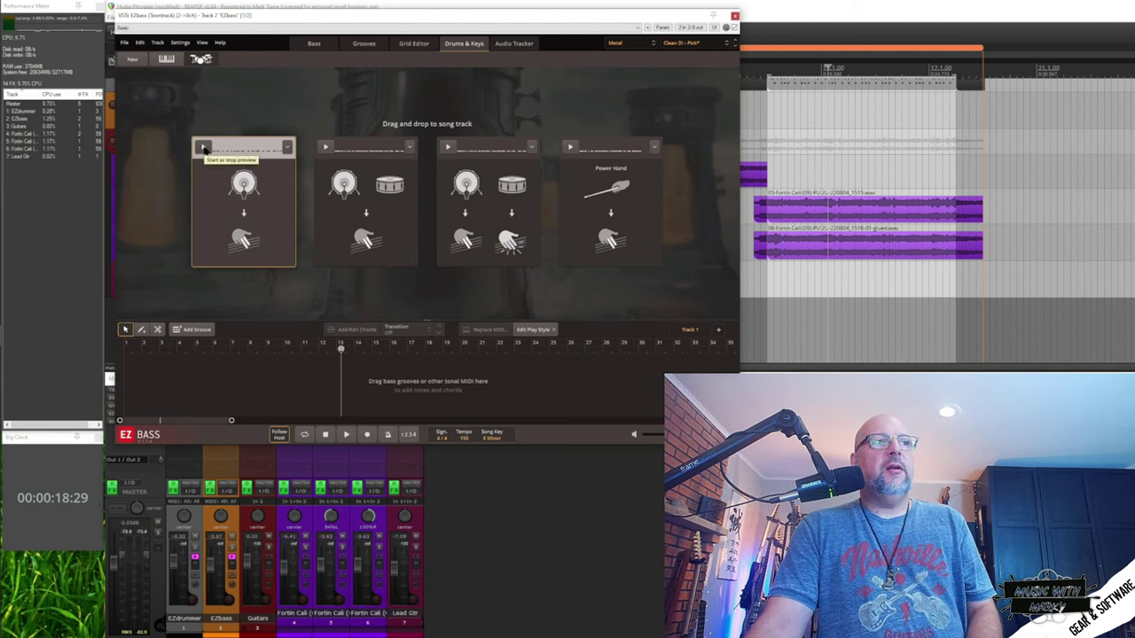
left_click(204, 148)
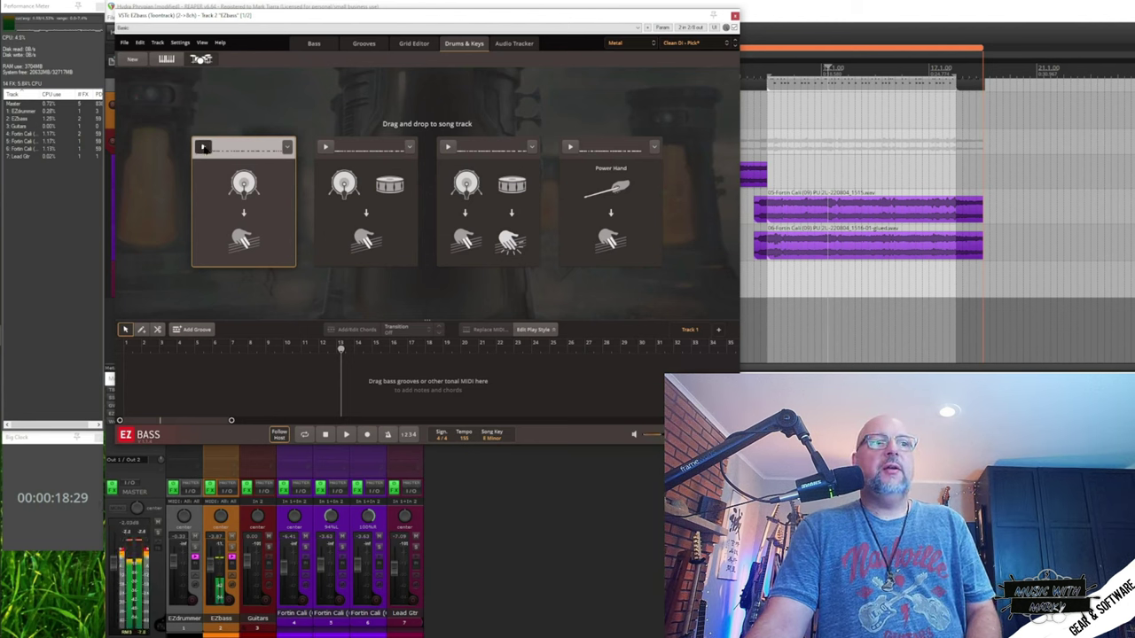
left_click(205, 149)
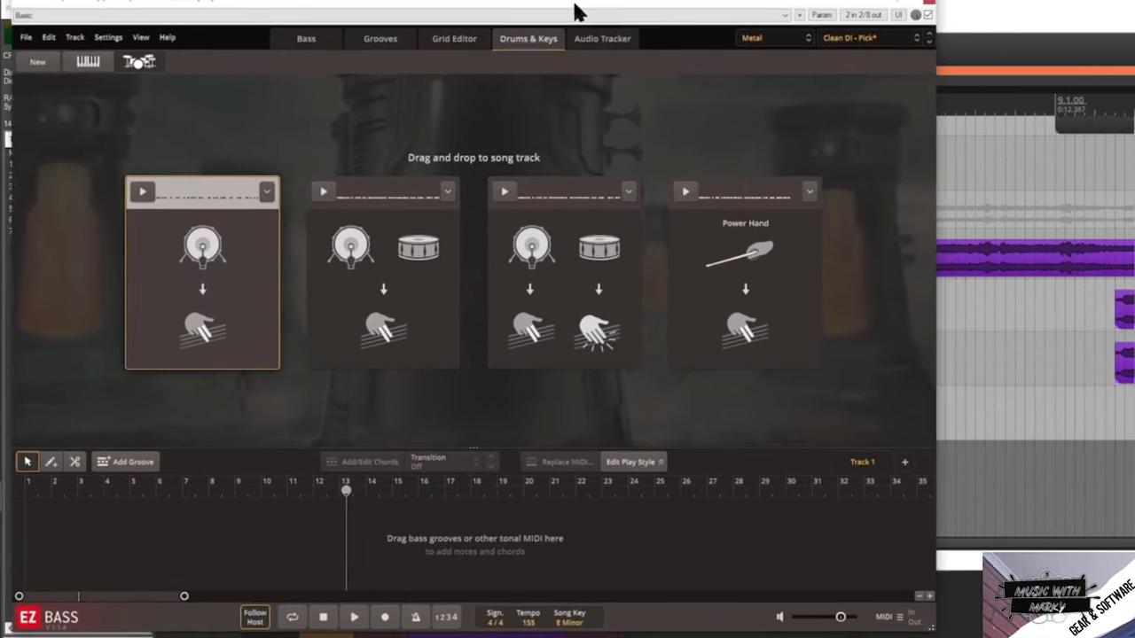
left_click(581, 626)
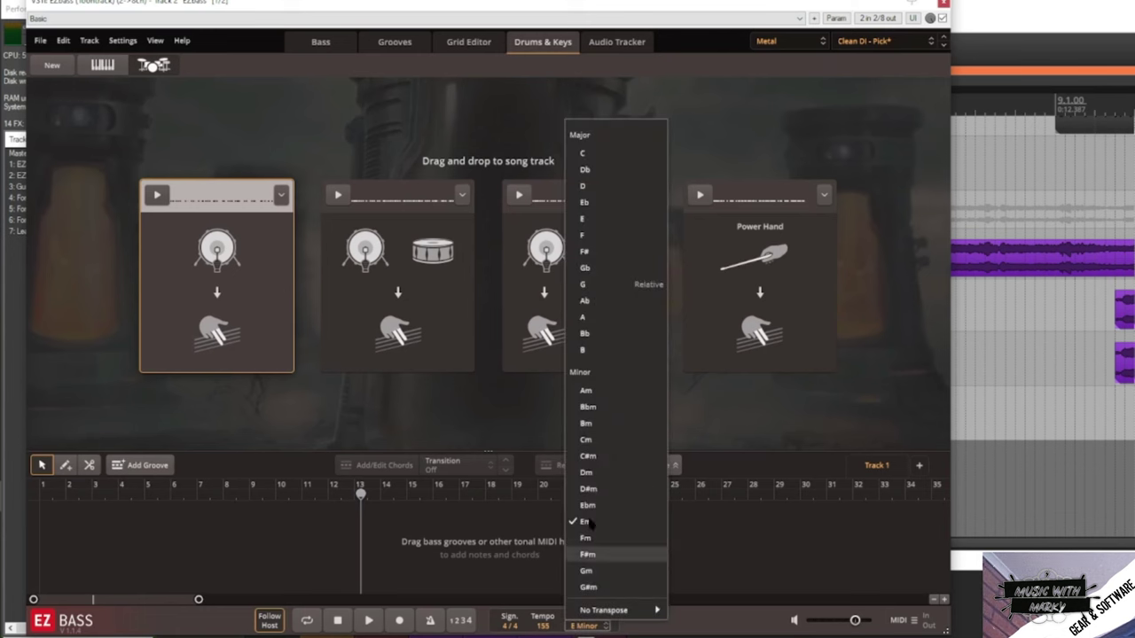
left_click(463, 20)
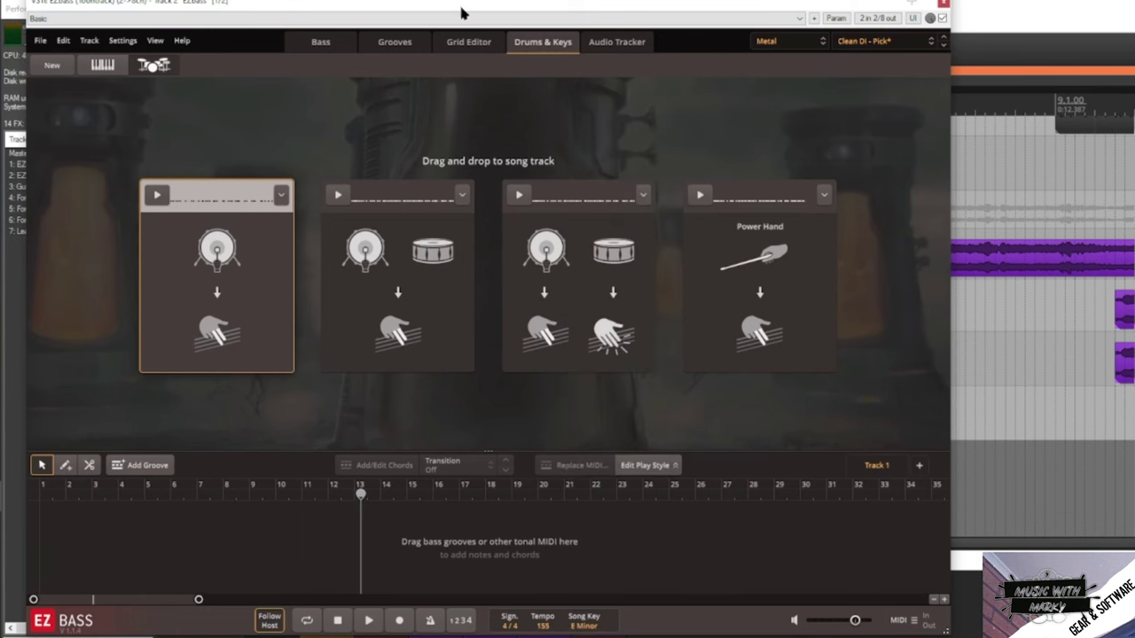
left_click_drag(463, 19, 661, 99)
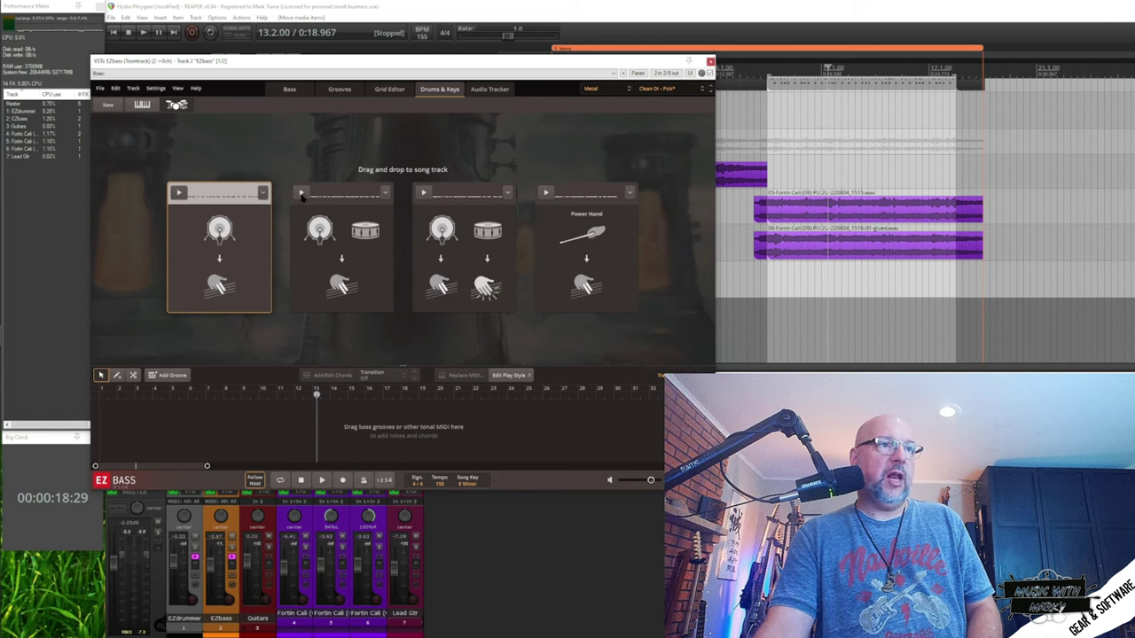
Step: Preview the four Drums & Keys bass styles and drag the kick-following one into the song at bar 11
left_click(301, 193)
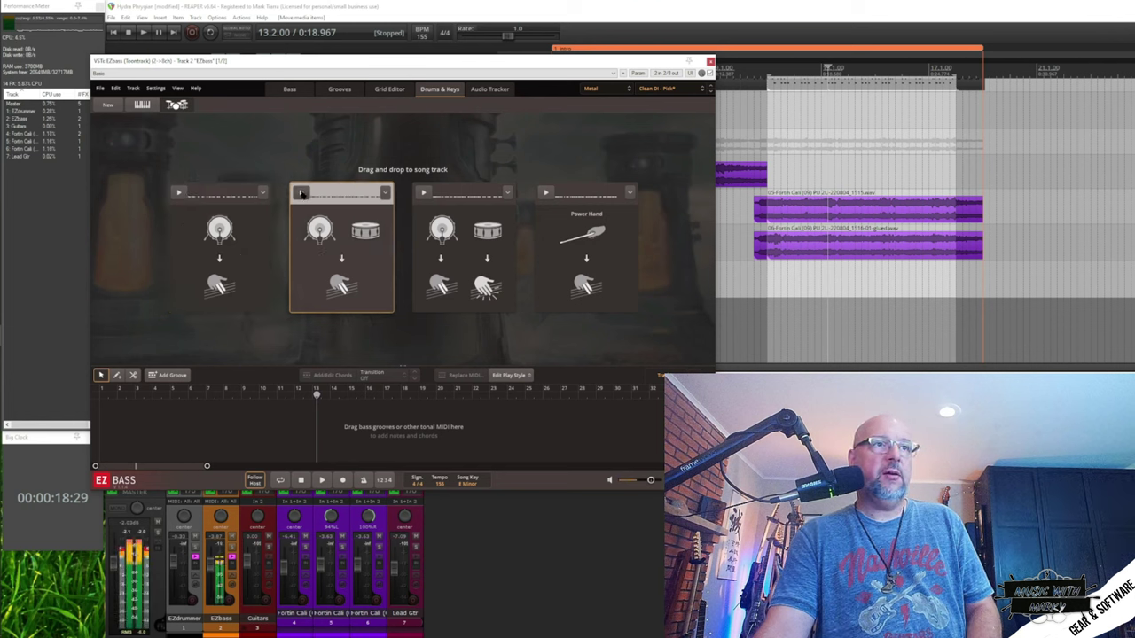
left_click(424, 193)
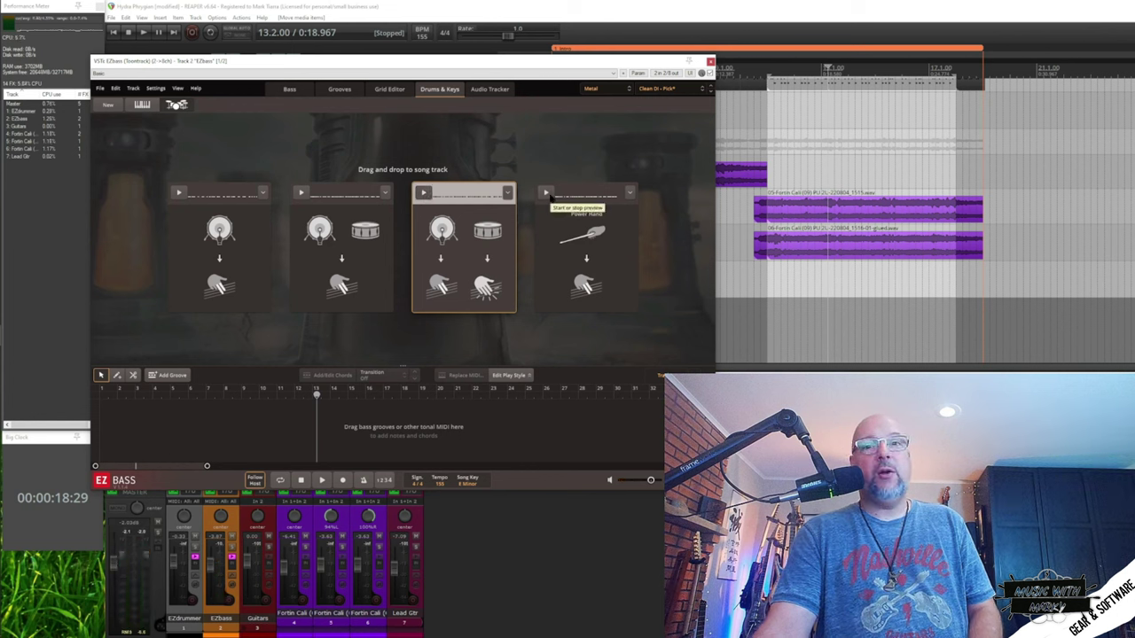
left_click(546, 194)
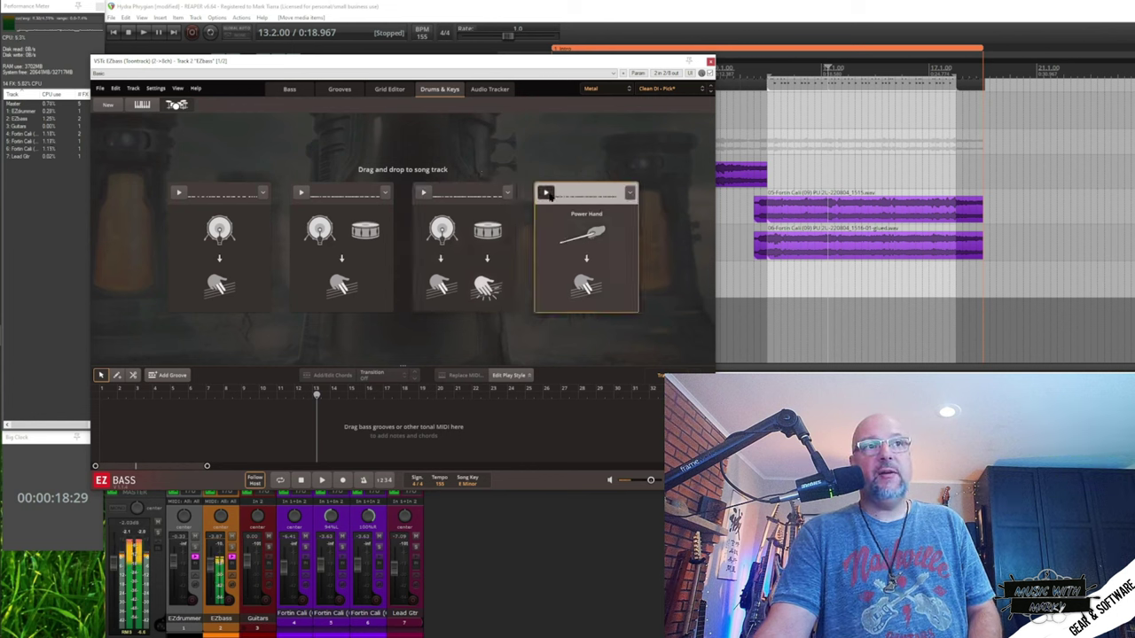
left_click(181, 194)
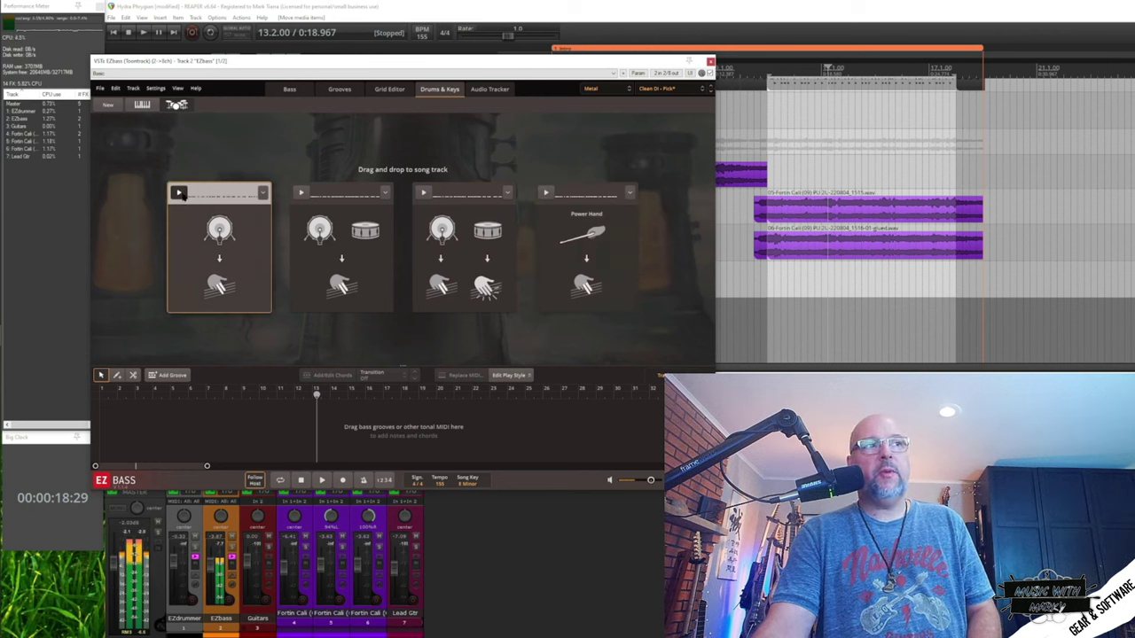
left_click_drag(180, 194, 279, 409)
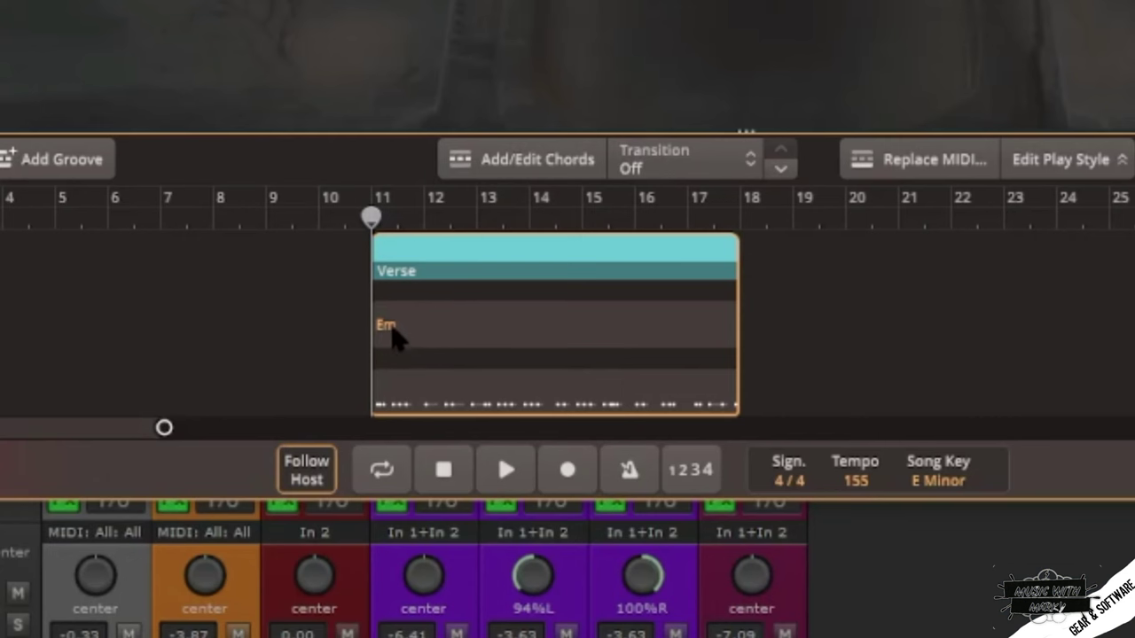
Step: Change the Verse chord from Em to Bm in EZbass
left_click(285, 435)
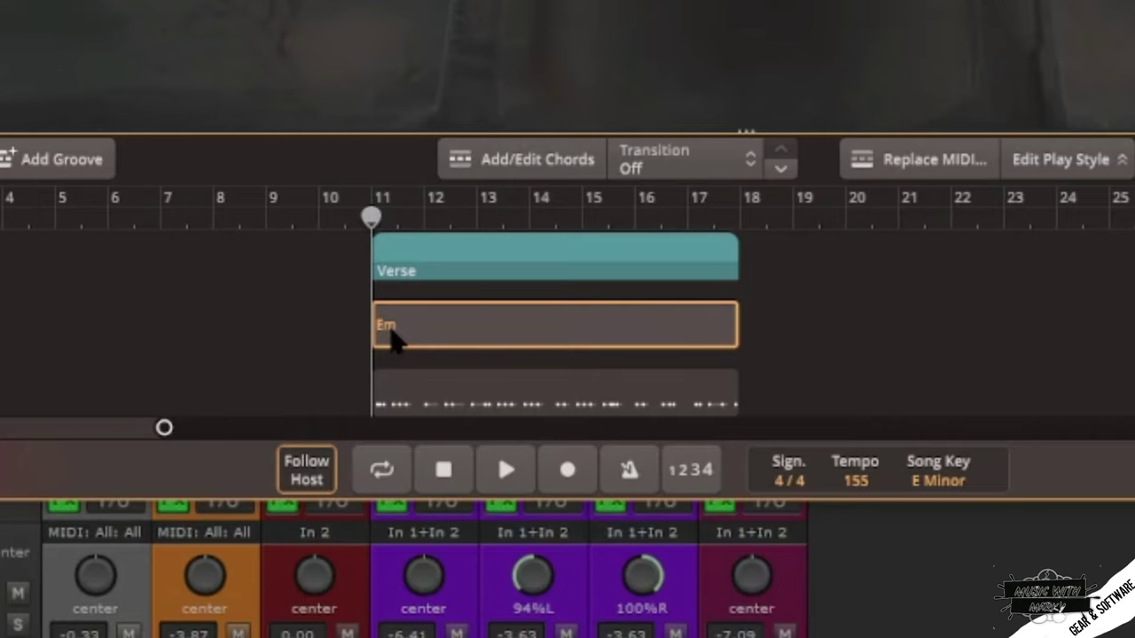
double_click(392, 337)
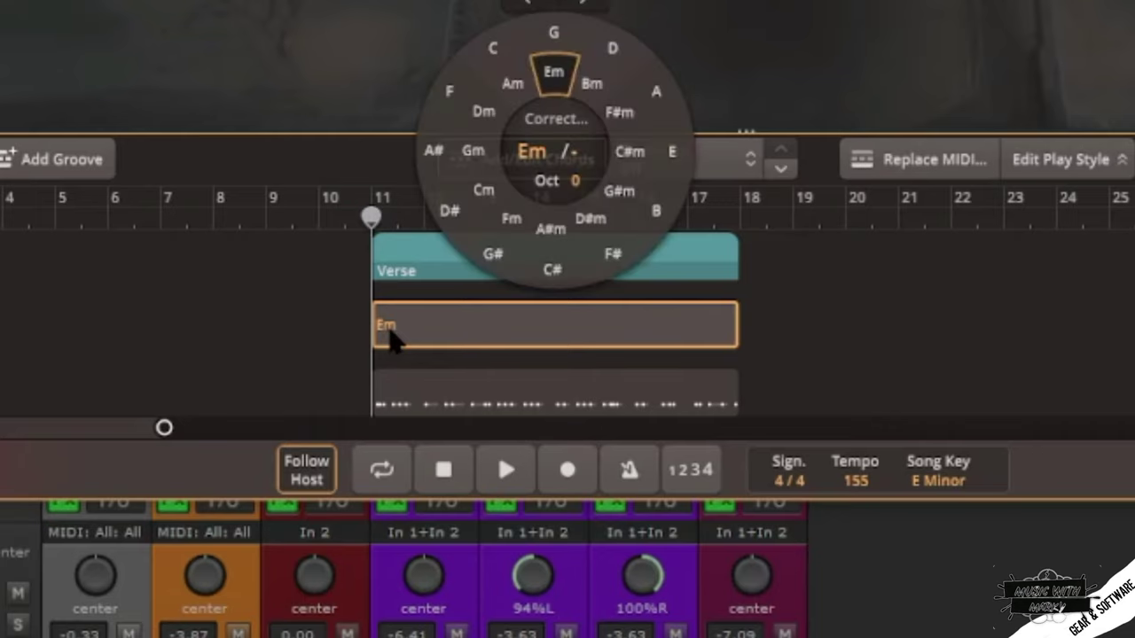
left_click(592, 89)
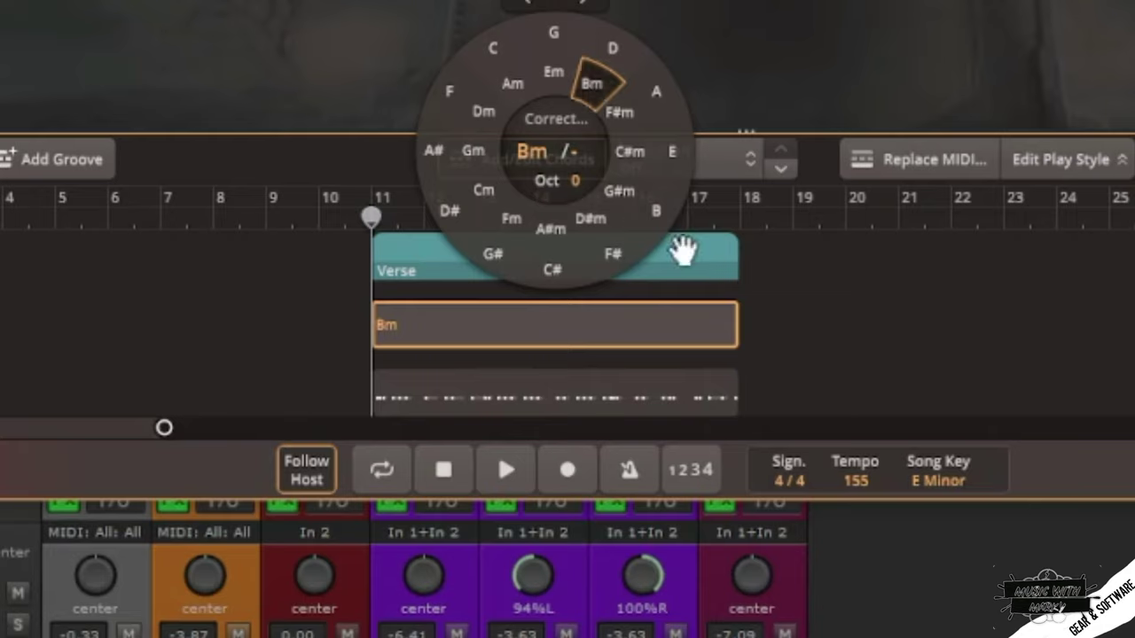
left_click(874, 231)
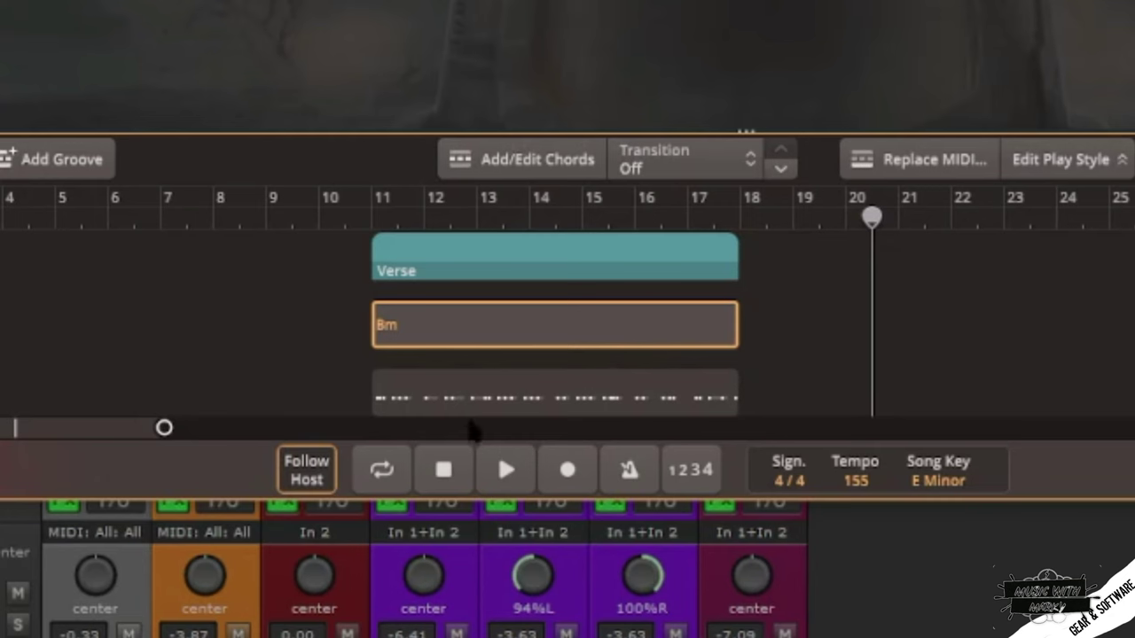
Step: Drop the Verse bass notes an octave, close EZbass, and set playback start at bar 9
left_click(515, 396)
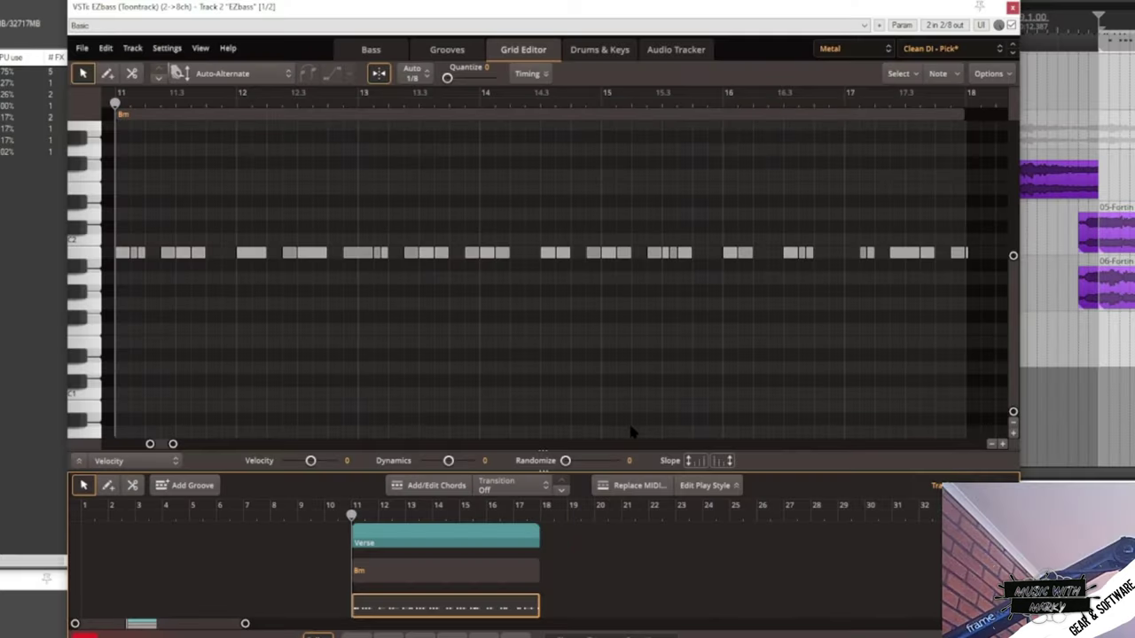
left_click_drag(874, 220, 341, 418)
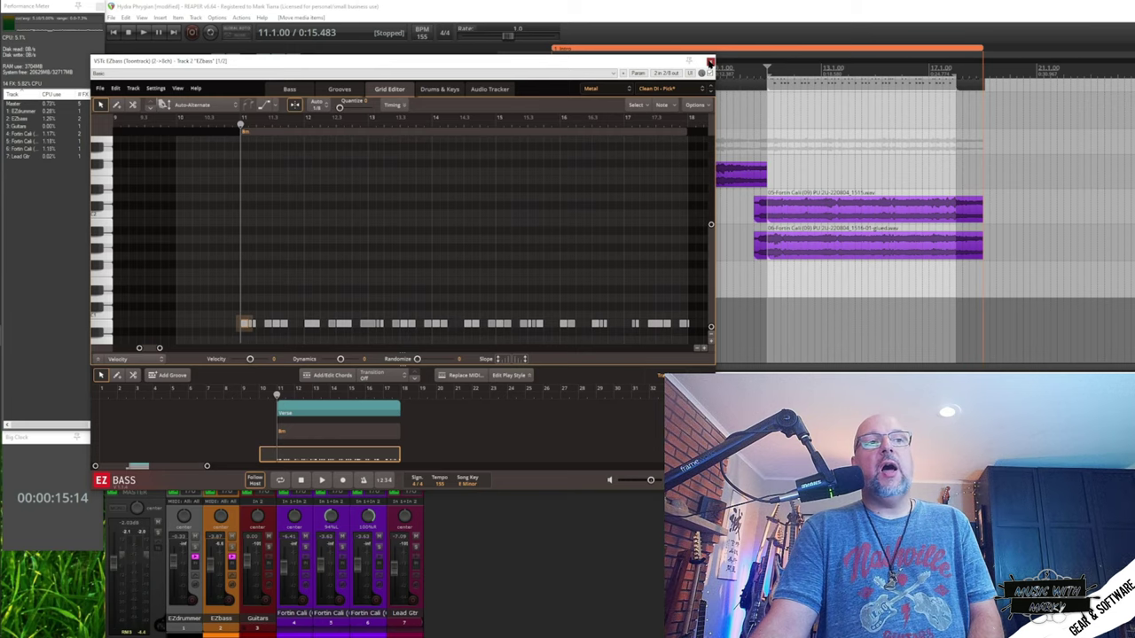
left_click(710, 62)
left_click(713, 70)
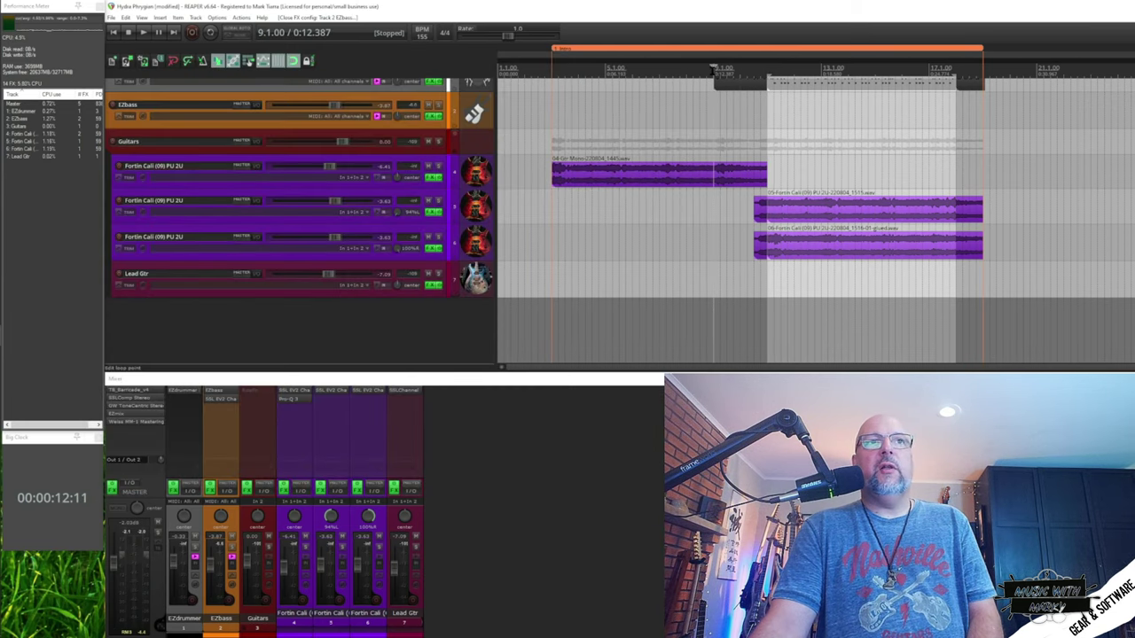
Step: Play back from bar 9 to check the bass, then reopen the EZbass editor
key("space")
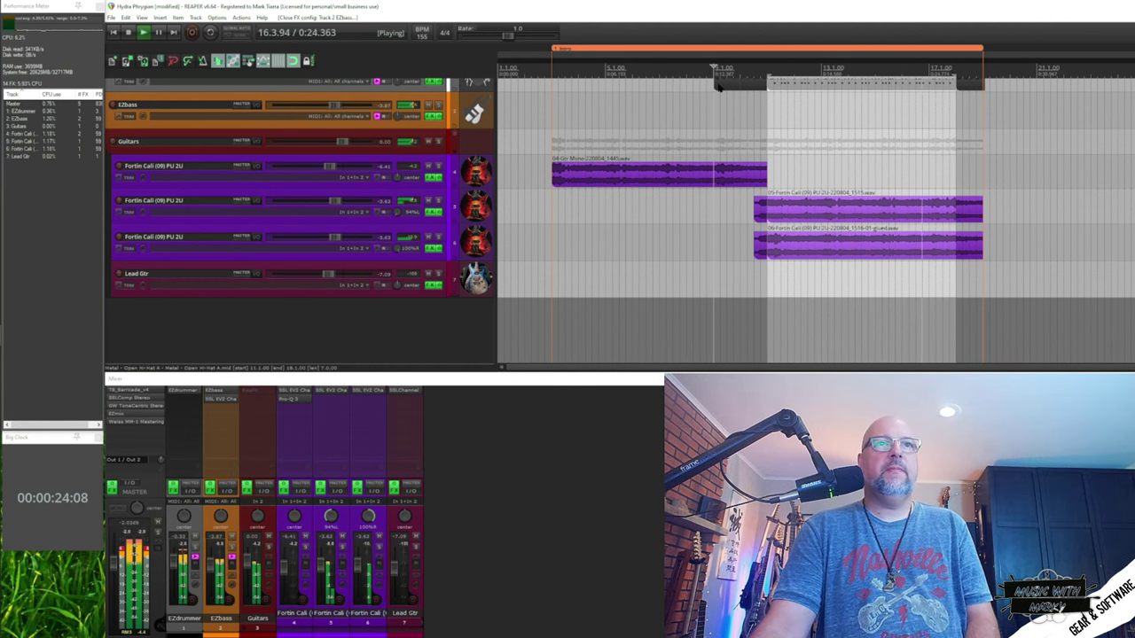
key("space")
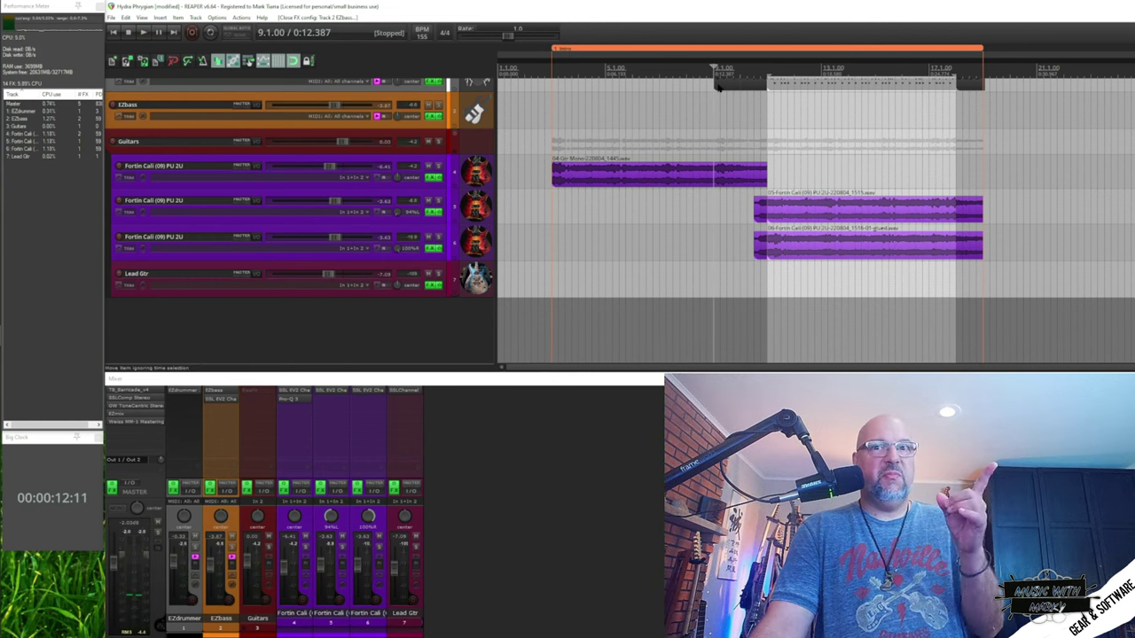
left_click(220, 391)
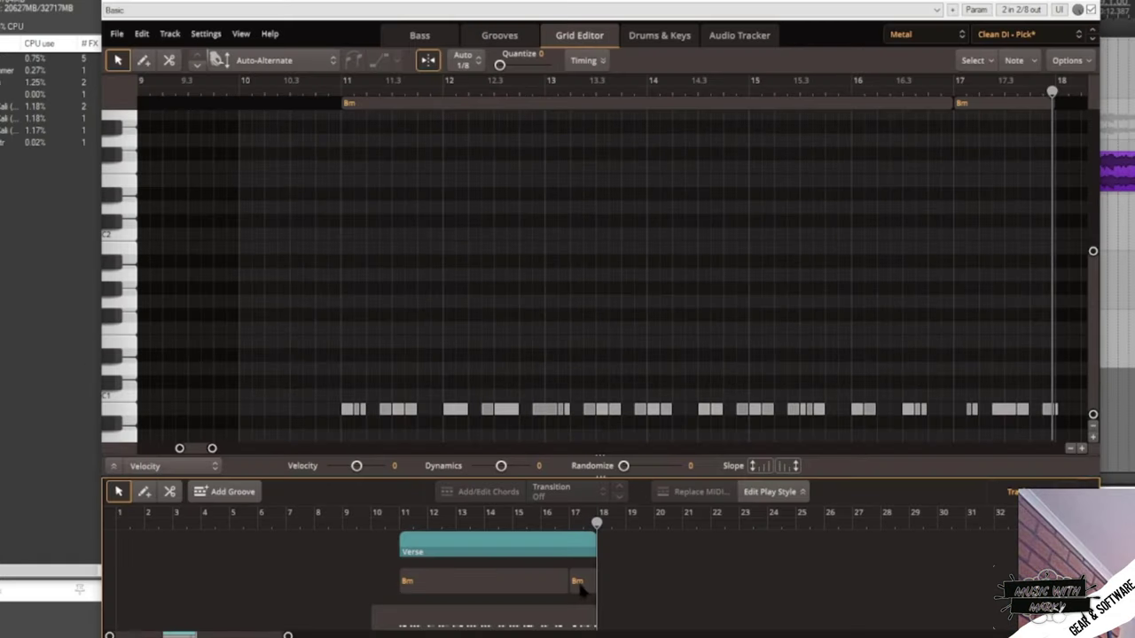
Step: Change the verse's final Bm chord block in EZbass to D and replay the ending
left_click(390, 436)
double_click(581, 587)
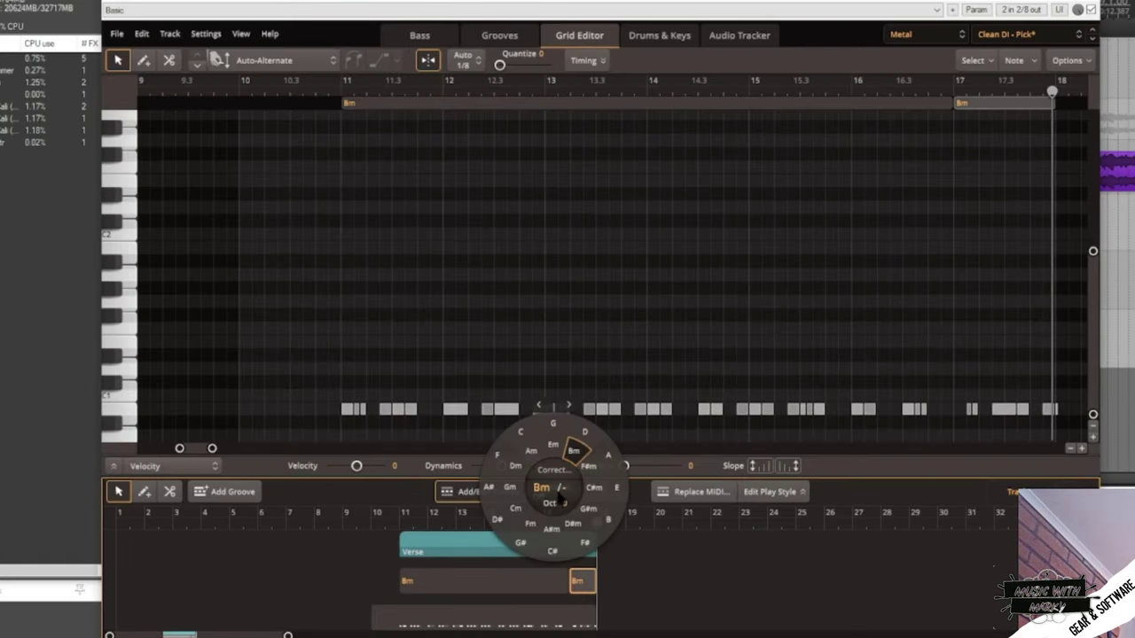
left_click(576, 433)
left_click(677, 593)
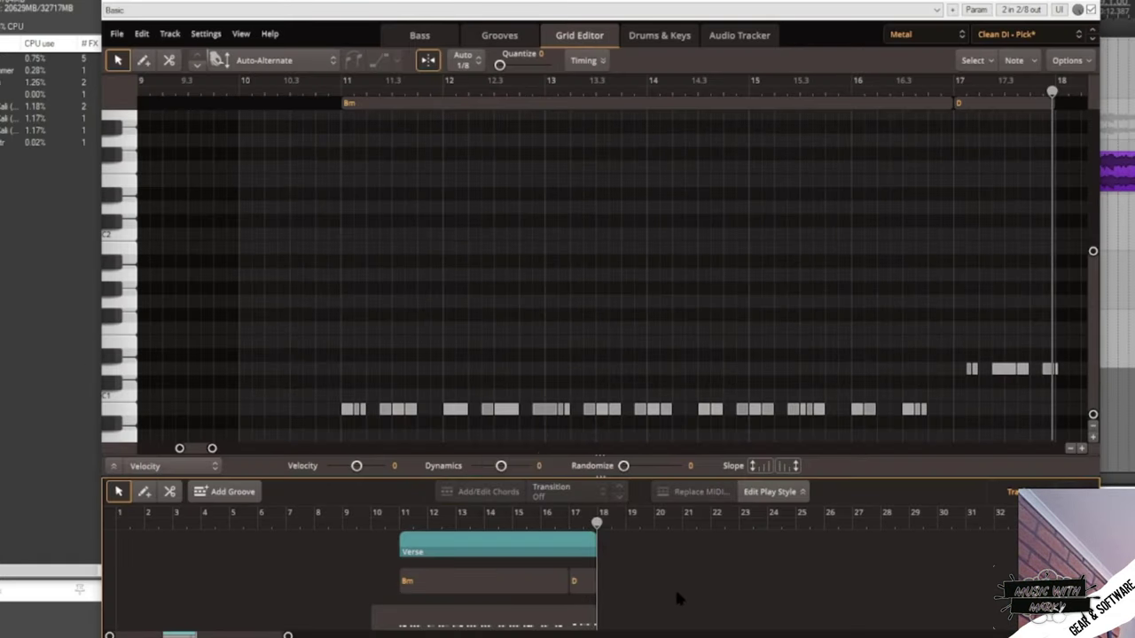
key("space")
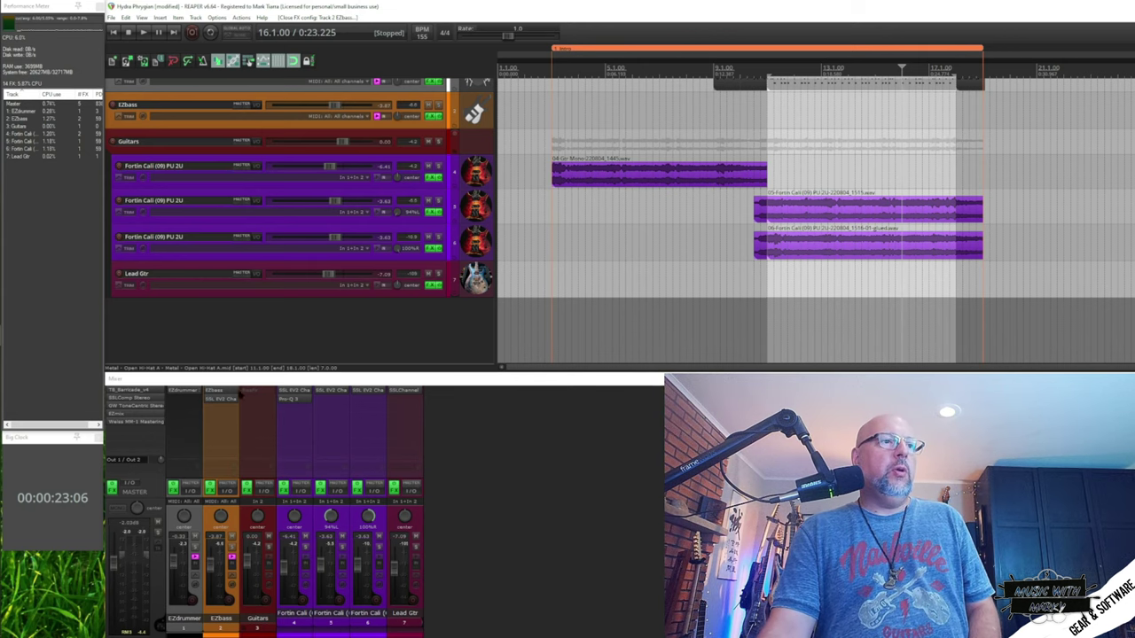
Step: Open EZbass and filter its Grooves browser to the EBX Metal library
left_click(215, 389)
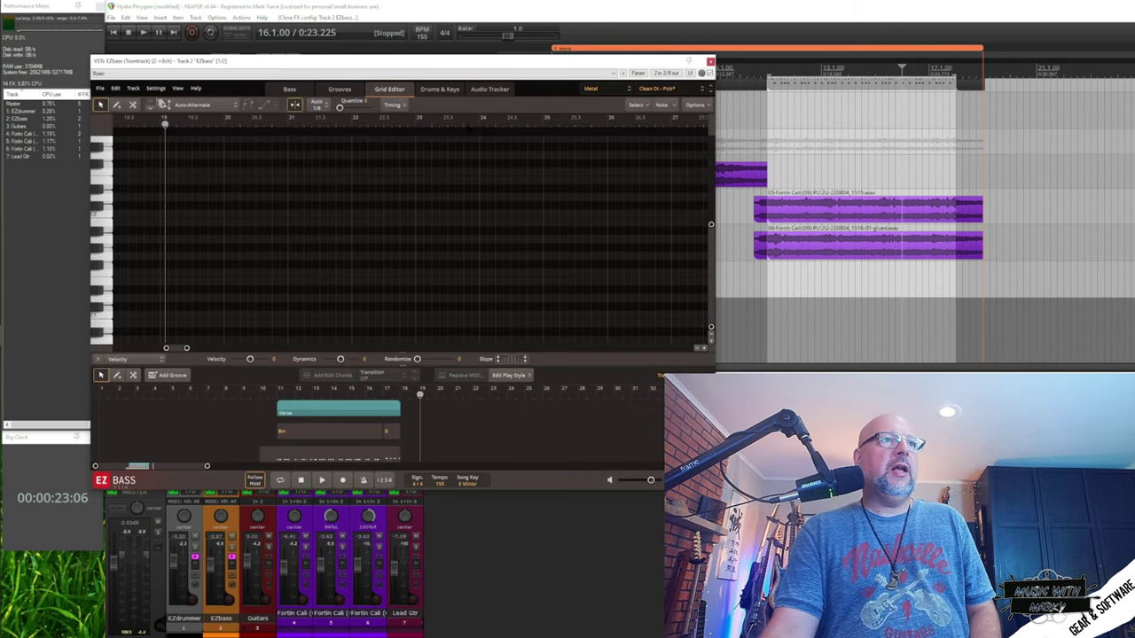
left_click(347, 90)
left_click_drag(388, 63, 418, 49)
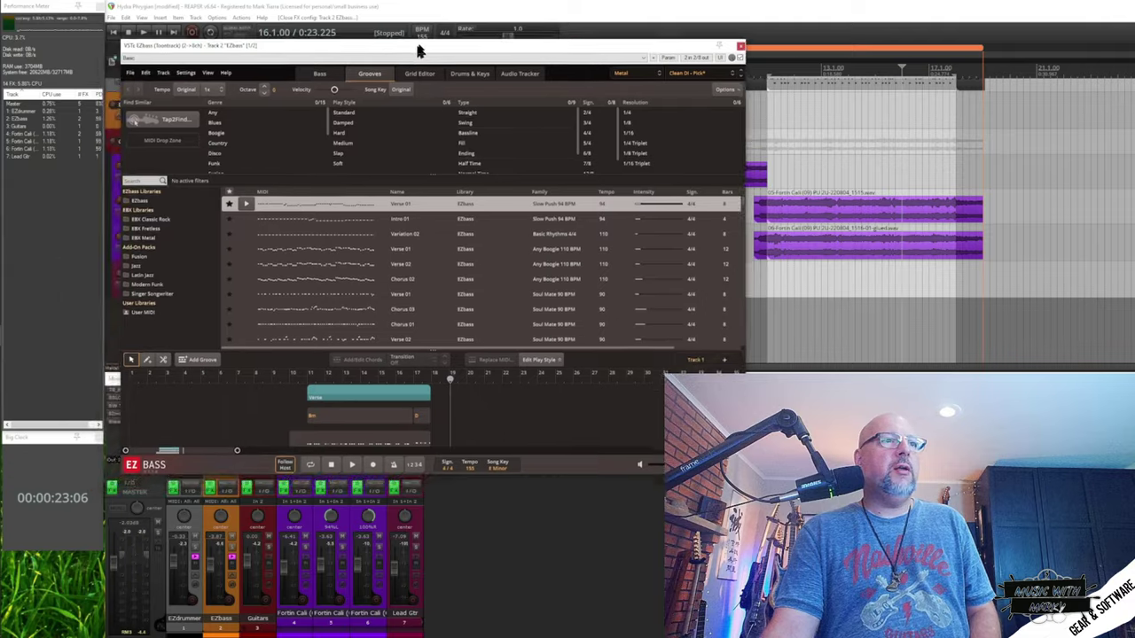
left_click(127, 291)
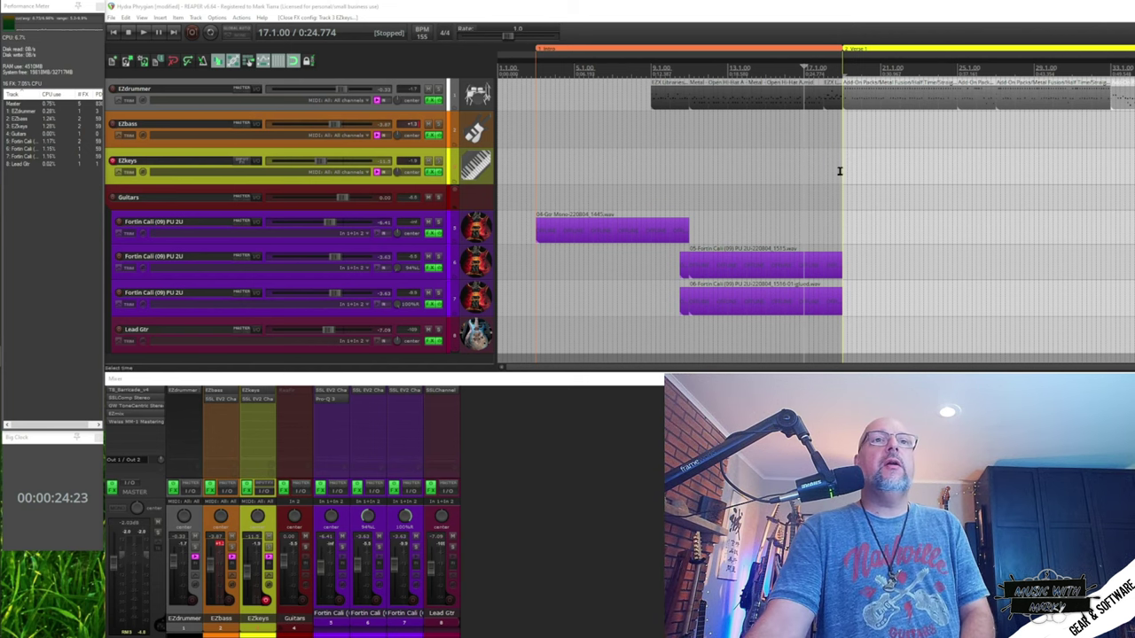
Step: Open EZkeys, keeping the Hybrid Harp library and Vinyl Strings preset, with the song browser shown
left_click(257, 391)
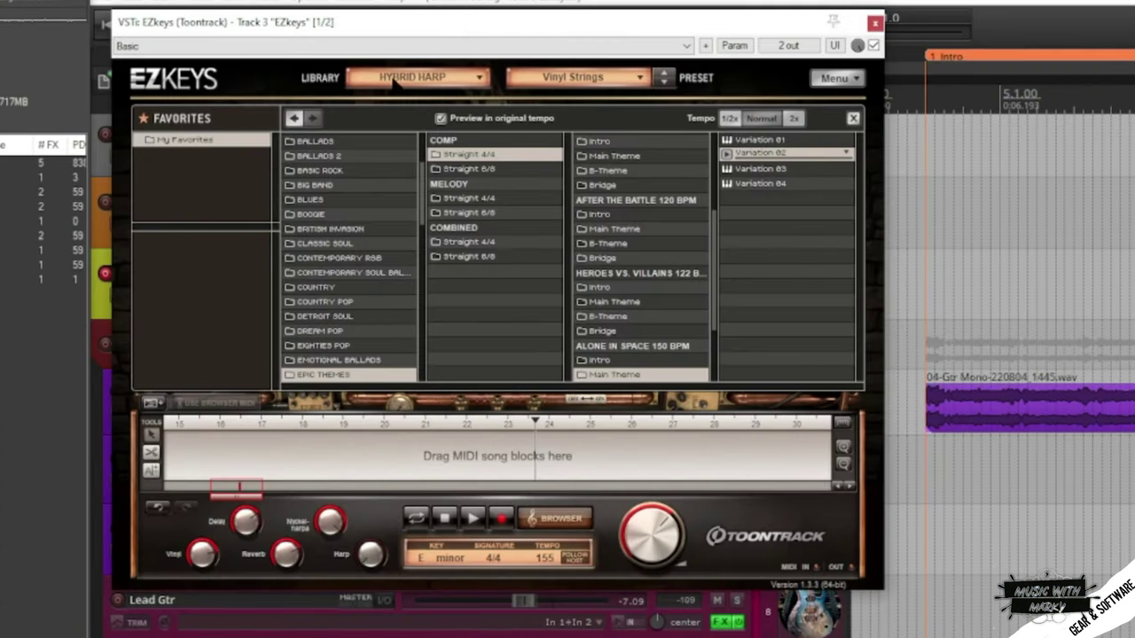
left_click(397, 79)
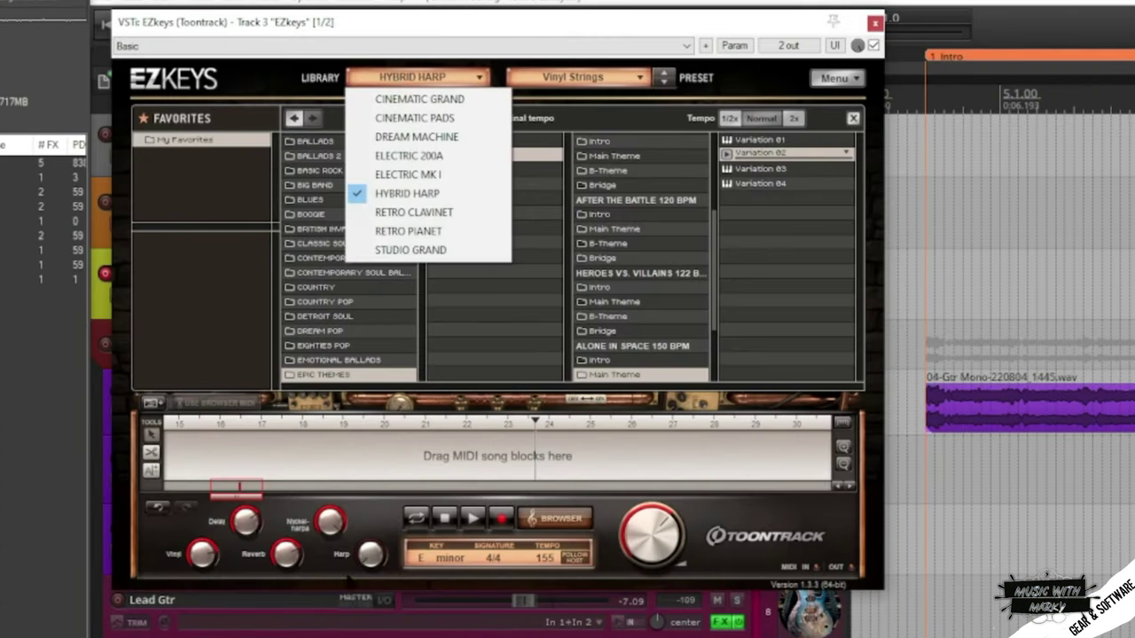
left_click(577, 222)
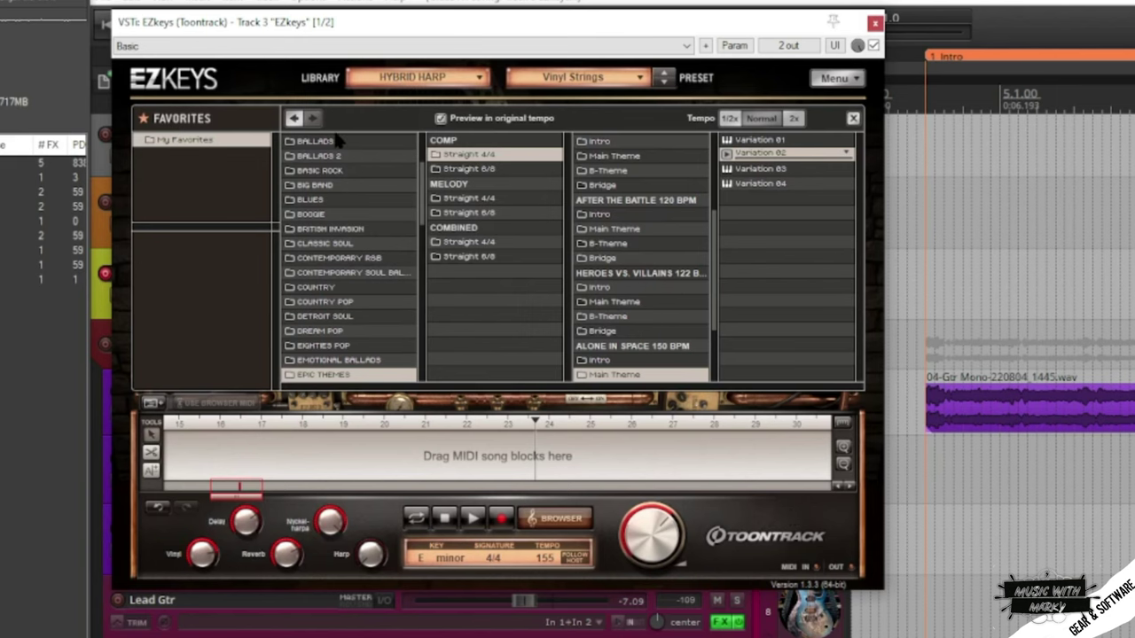
left_click(853, 118)
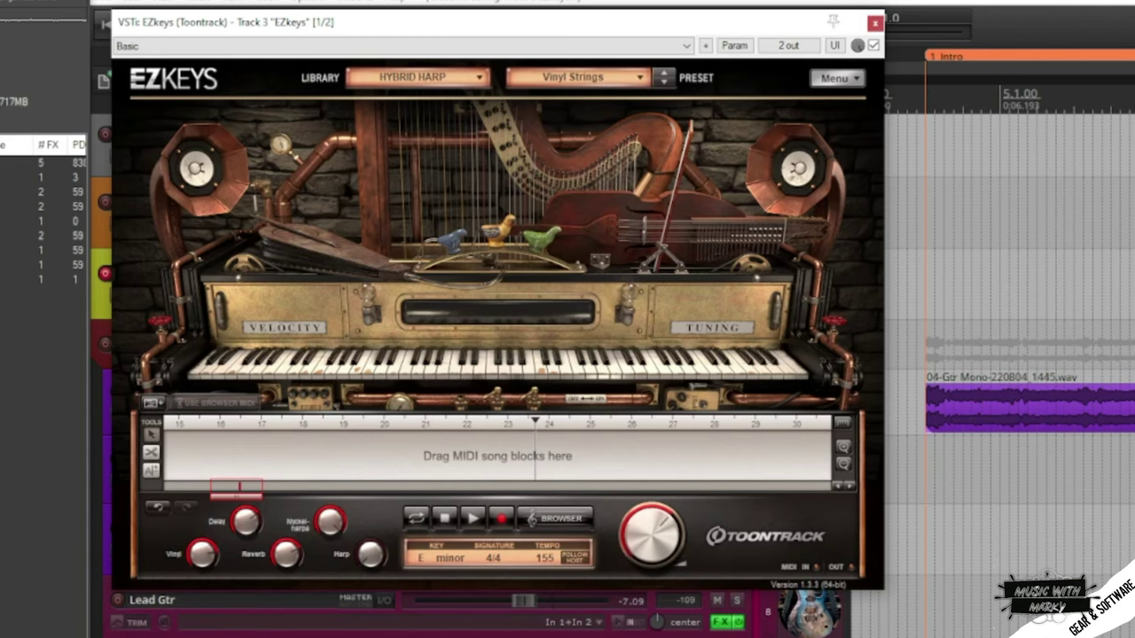
left_click(565, 76)
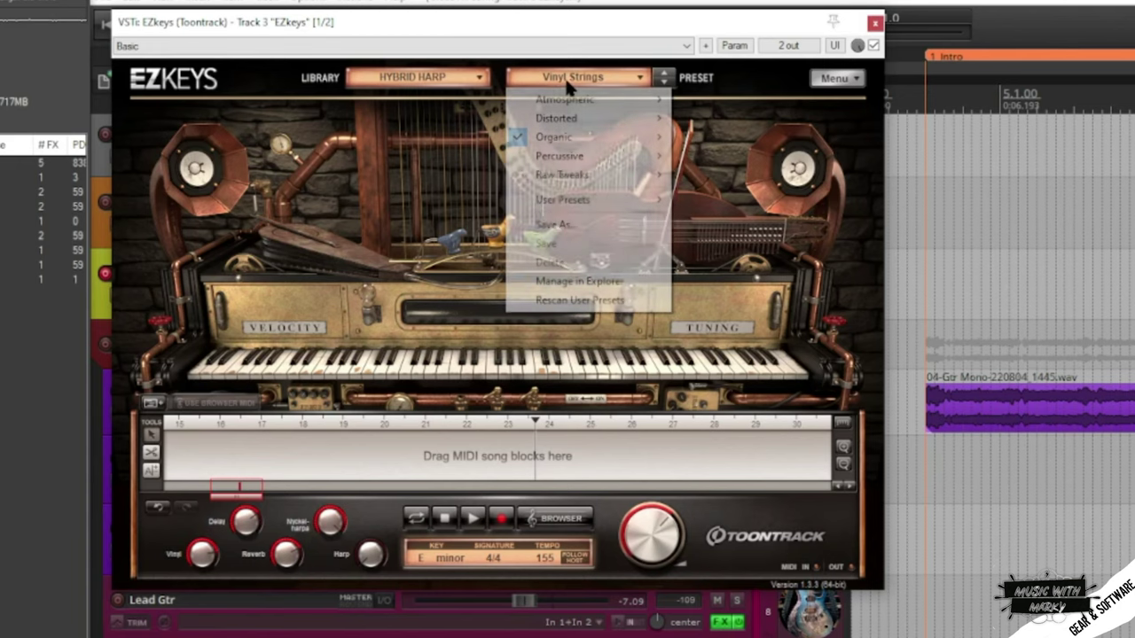
left_click(504, 363)
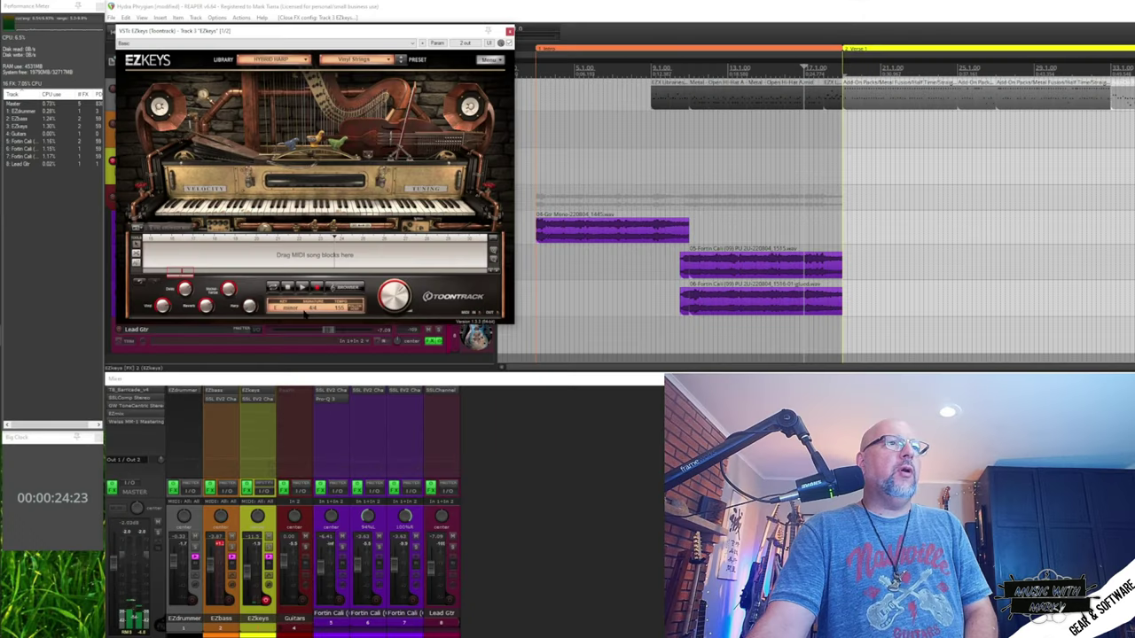
left_click(350, 288)
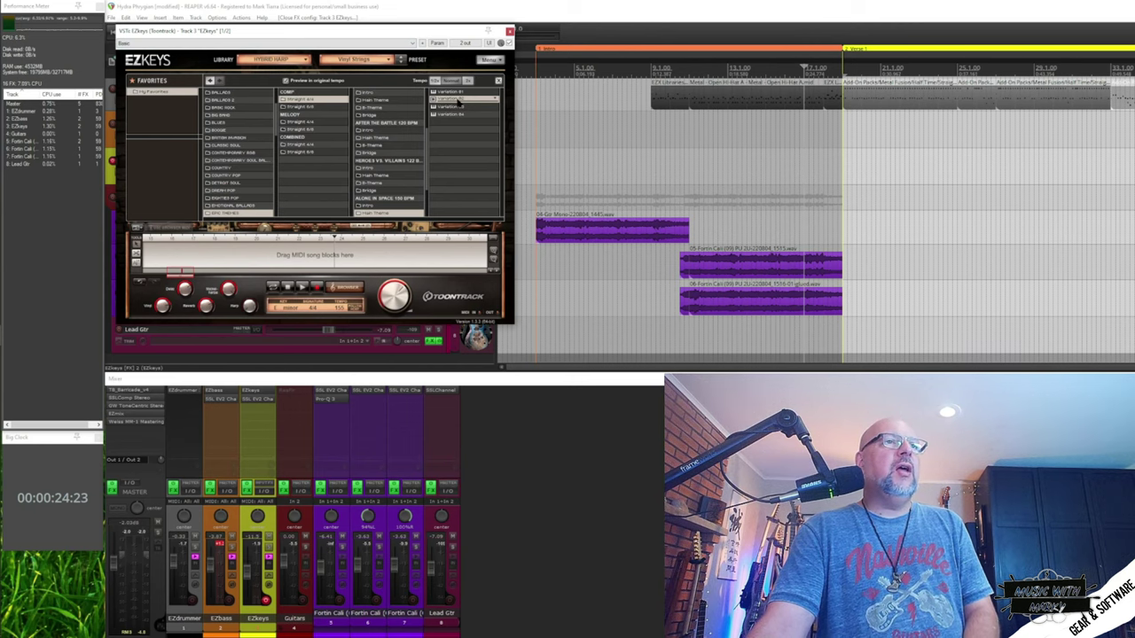
Step: Place Epic Themes Main Theme Variation 02 in the song track and change its Em chord to Bm
mouse_move(459, 104)
left_mouse_down()
mouse_move(447, 124)
mouse_move(470, 257)
mouse_move(249, 261)
left_mouse_up()
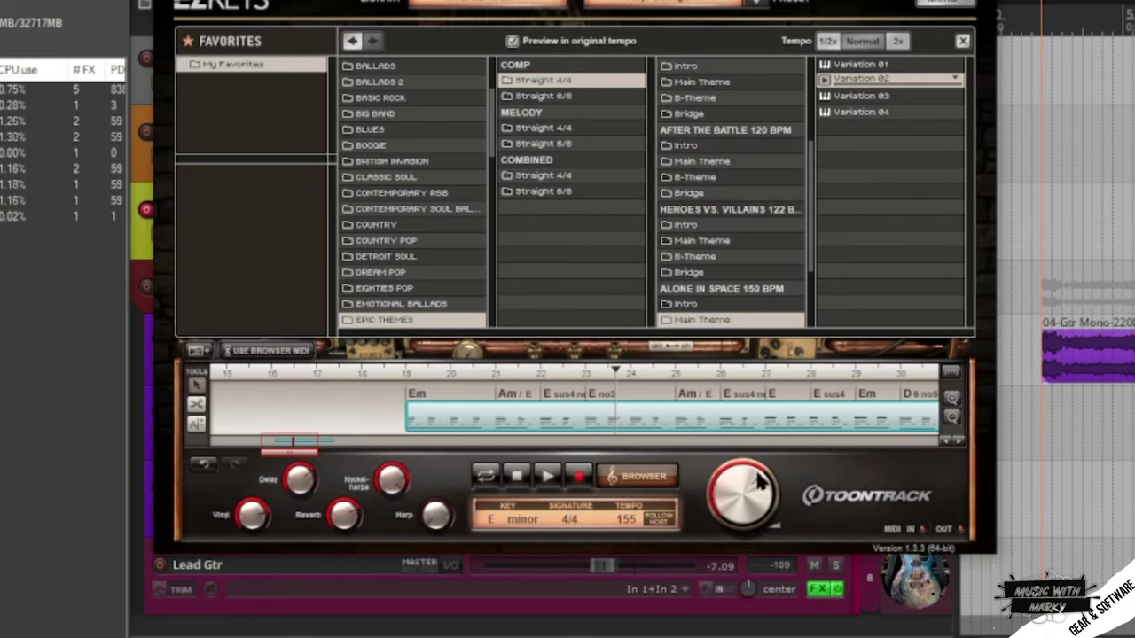
left_click(417, 396)
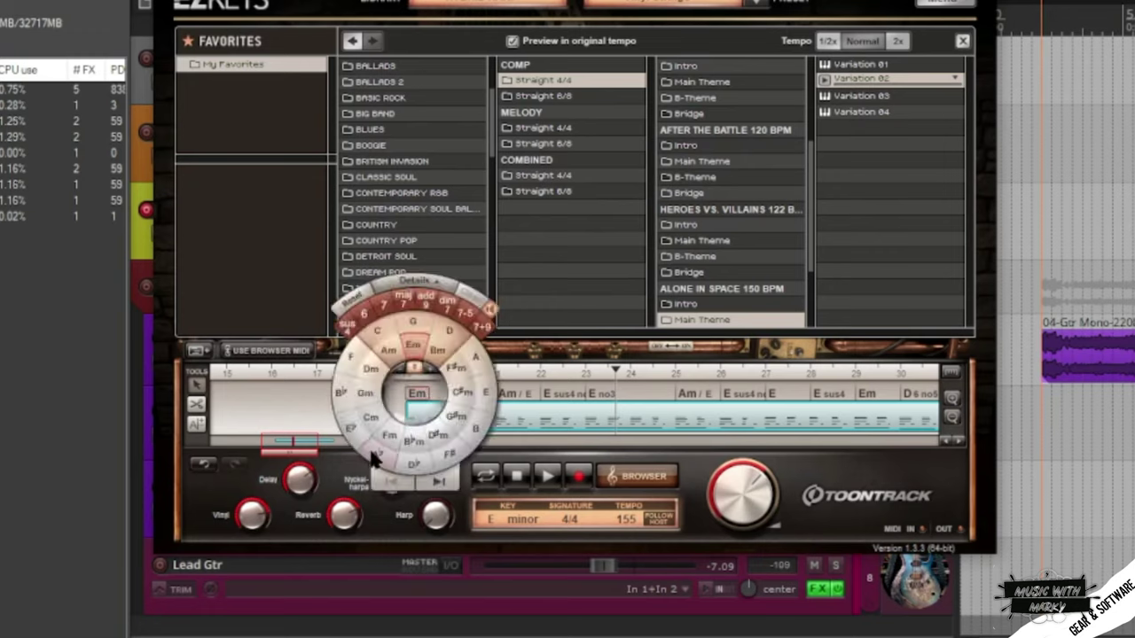
left_click(437, 353)
left_click(557, 359)
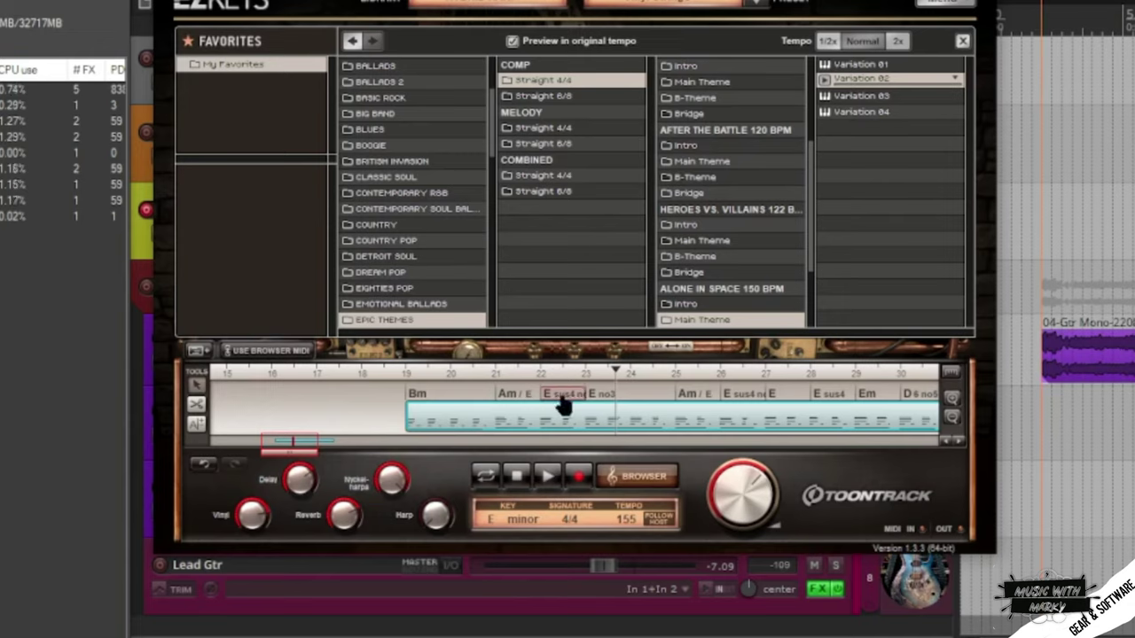
Step: Change the E no3 chord to B no3 and the E chord to Bm
left_click(609, 403)
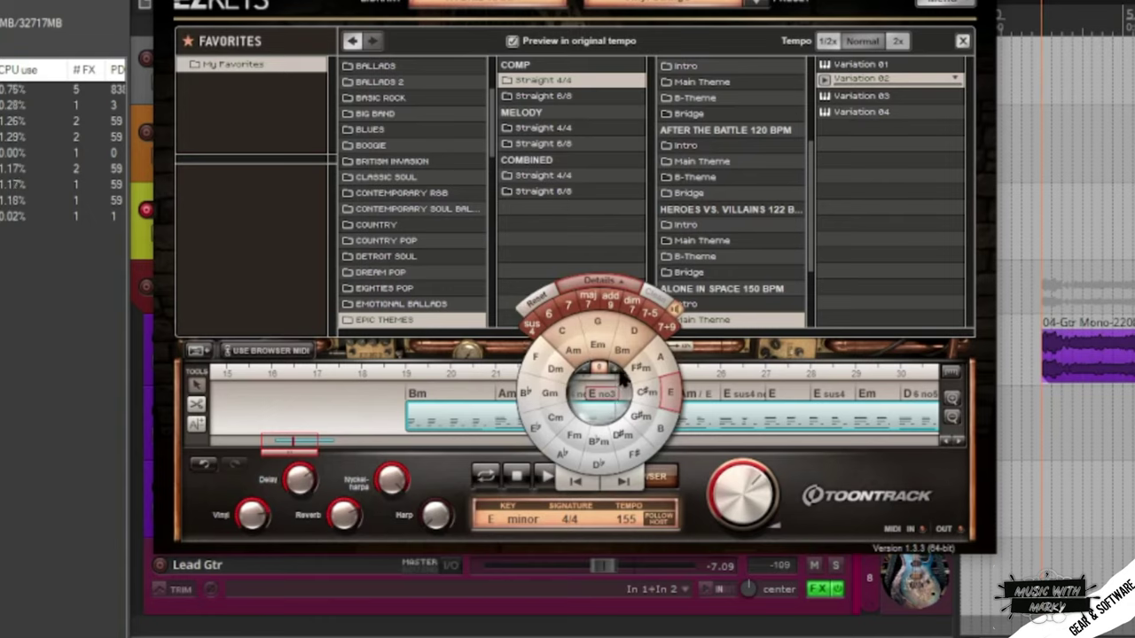
left_click(622, 350)
left_click(736, 370)
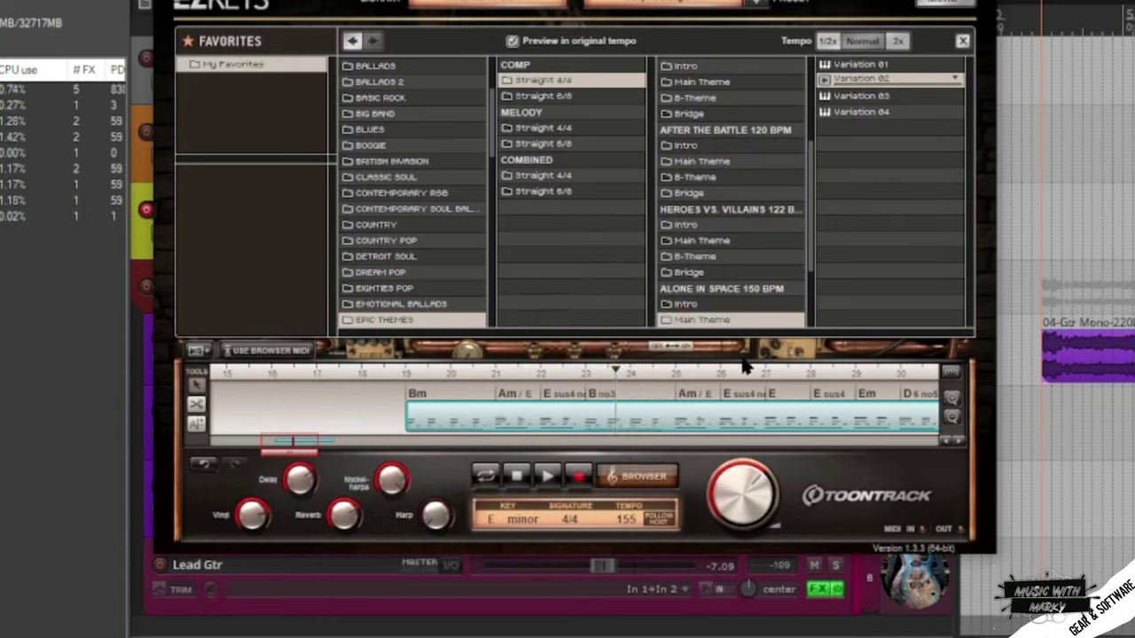
left_click(780, 399)
left_click(792, 350)
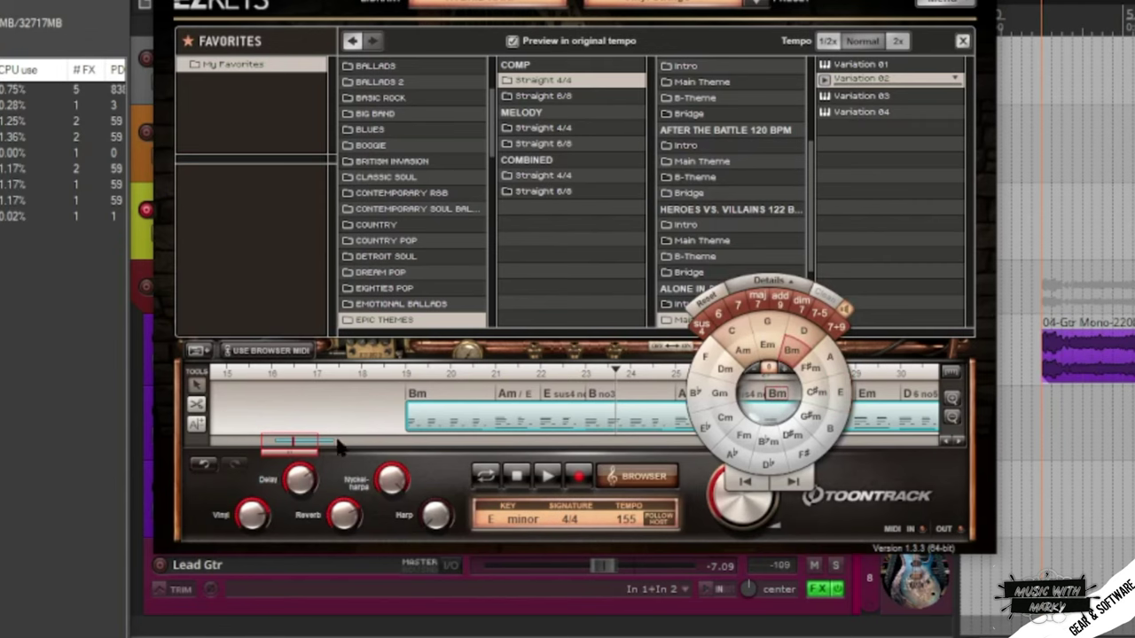
left_click(299, 461)
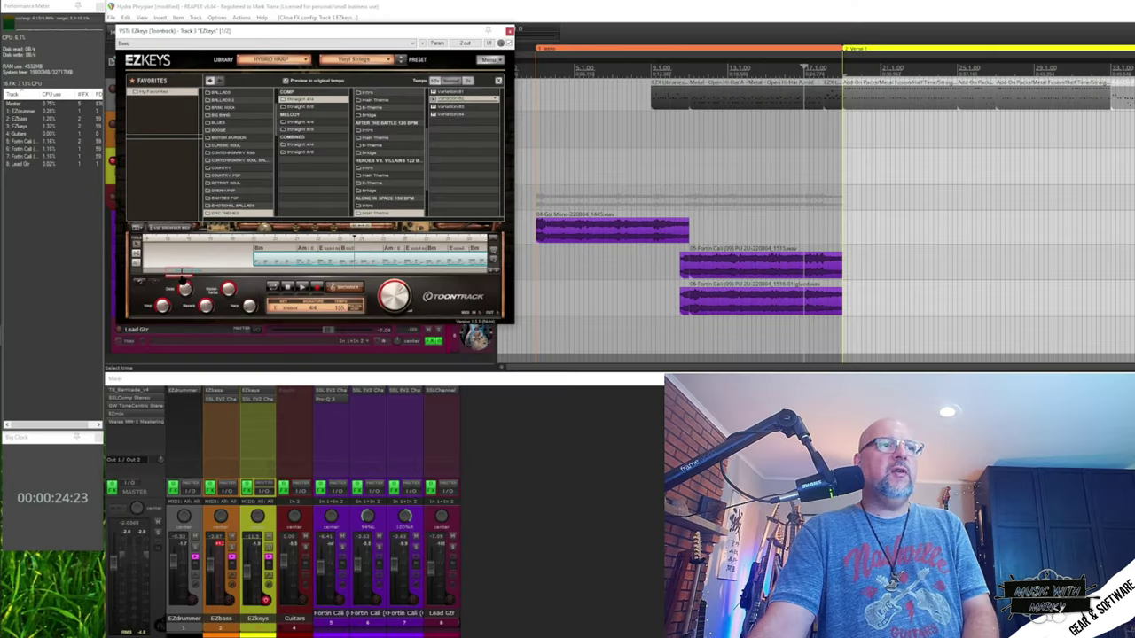
left_click(805, 70)
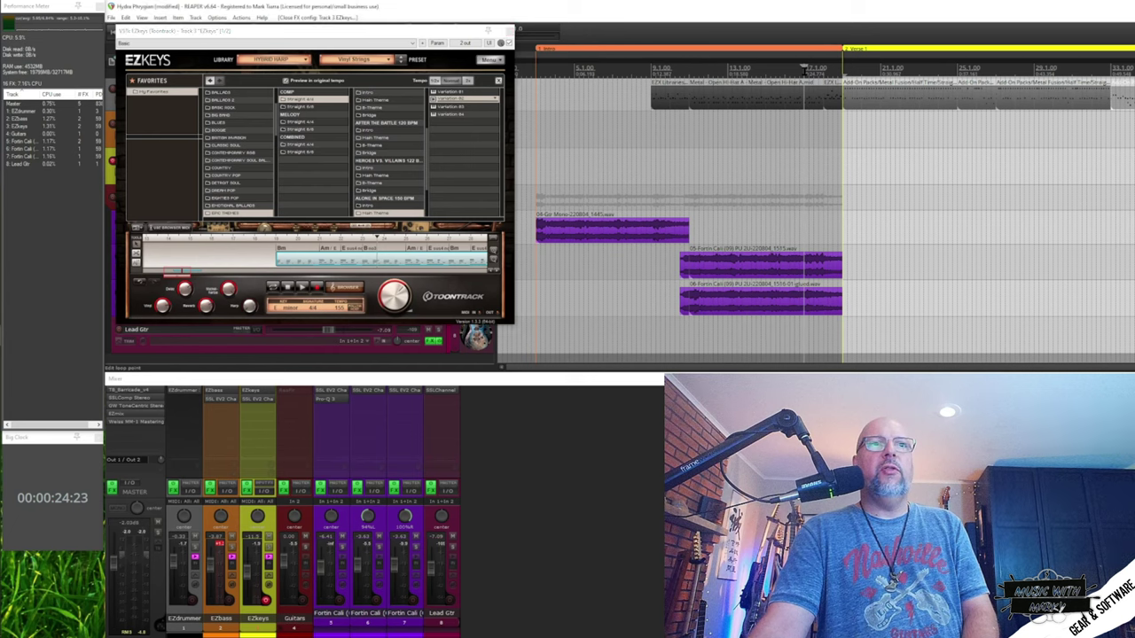
key("space")
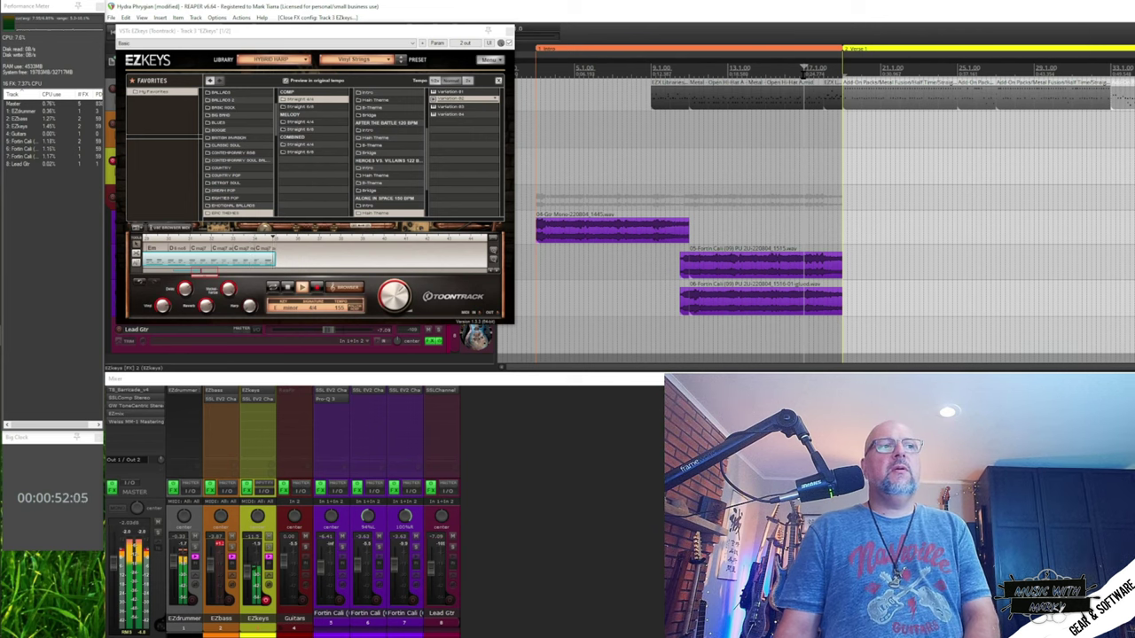
key("space")
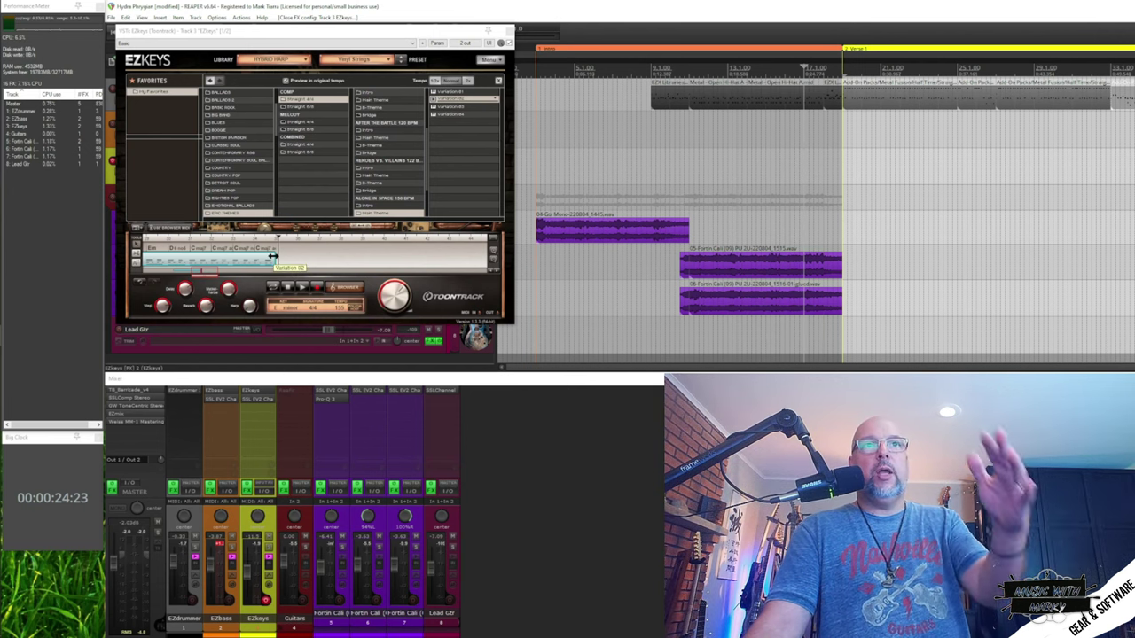
left_click(509, 33)
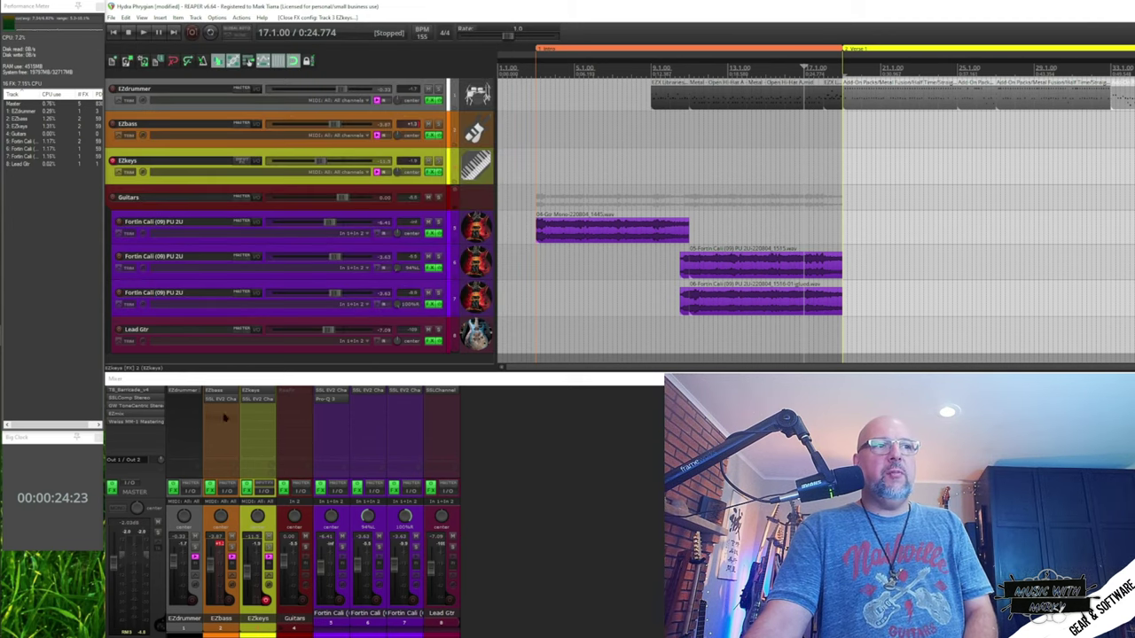
Step: Open EZbass on its Drums & Keys pattern cards, moved aside to reveal the tracks
left_click(220, 391)
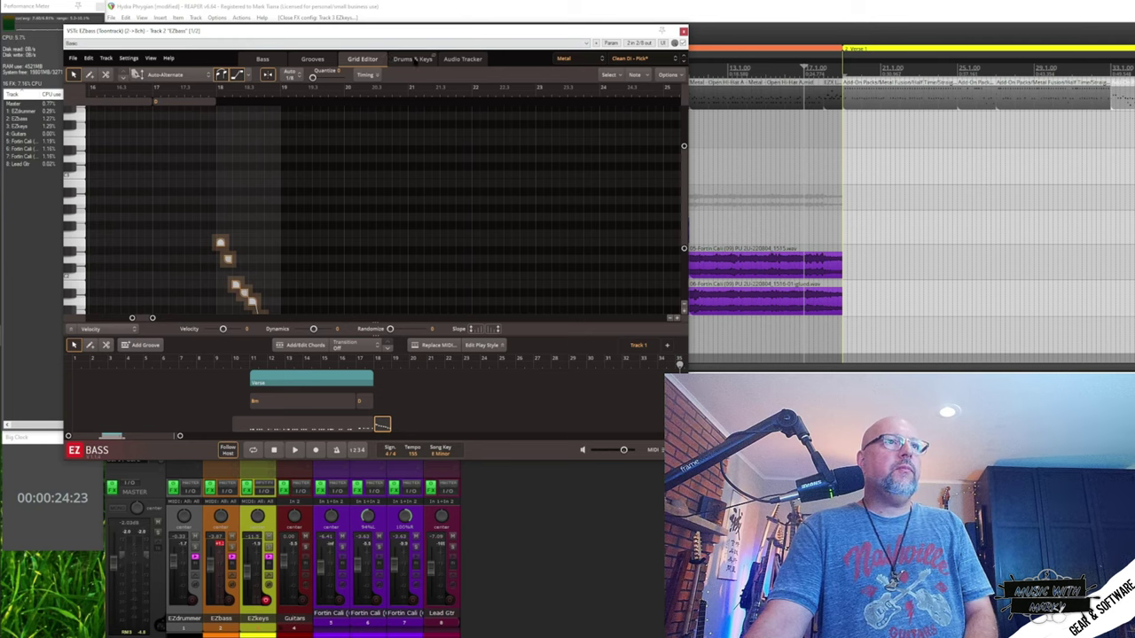
left_click(415, 60)
left_click_drag(365, 36, 835, 166)
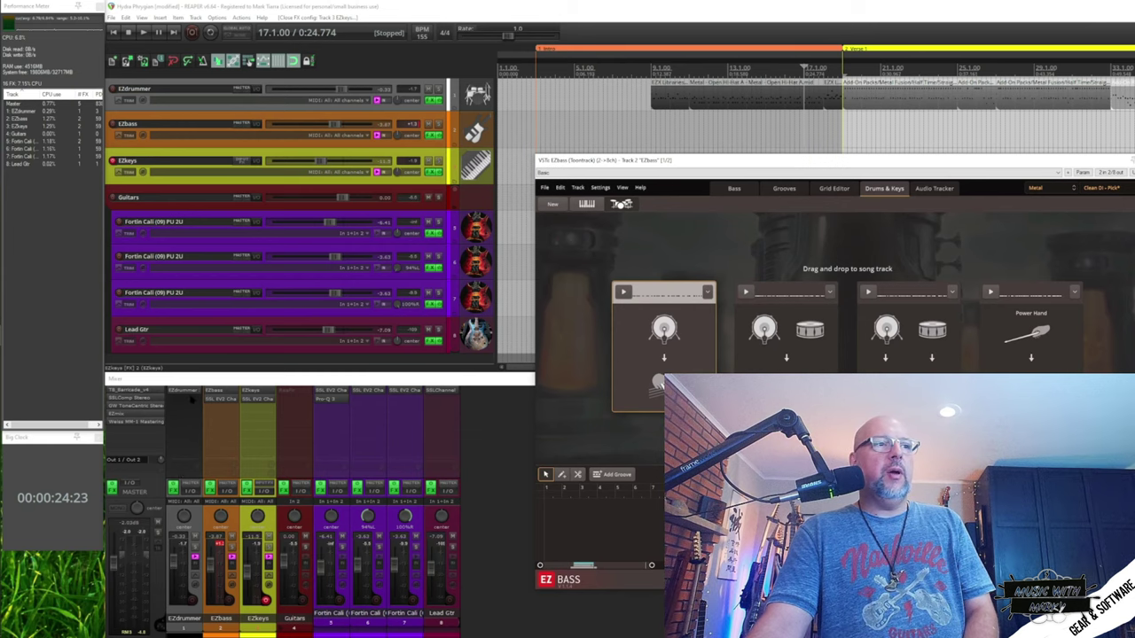
Step: Audition EZdrummer's Verse 01 groove and EZbass's kick-and-snare pattern, then close EZdrummer
left_click(184, 394)
left_click_drag(878, 172, 1020, 171)
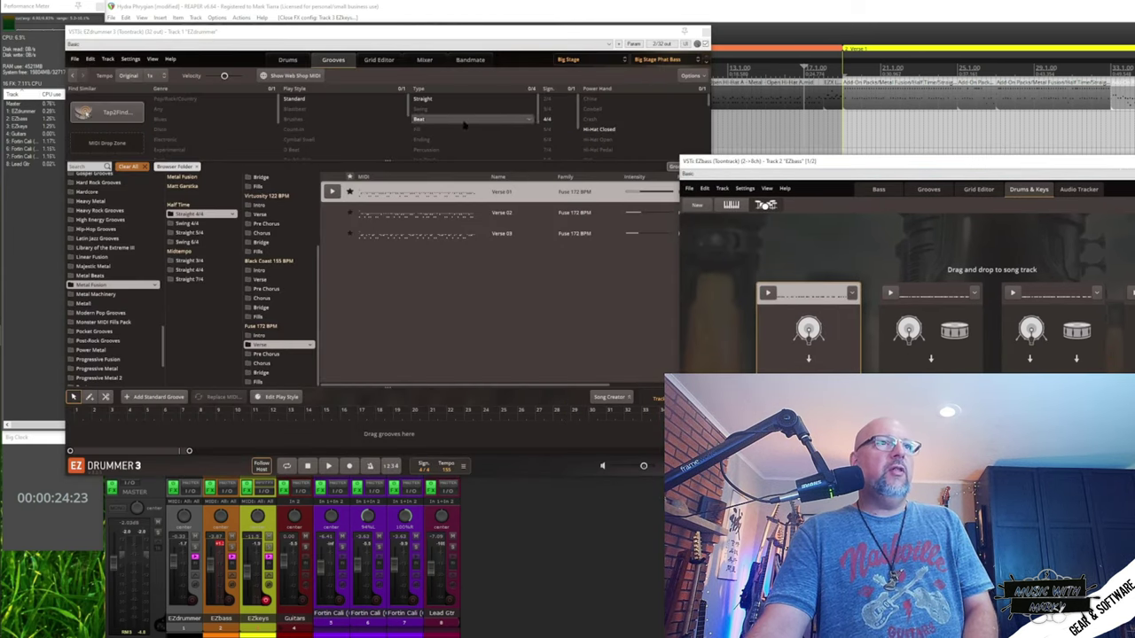
left_click(331, 192)
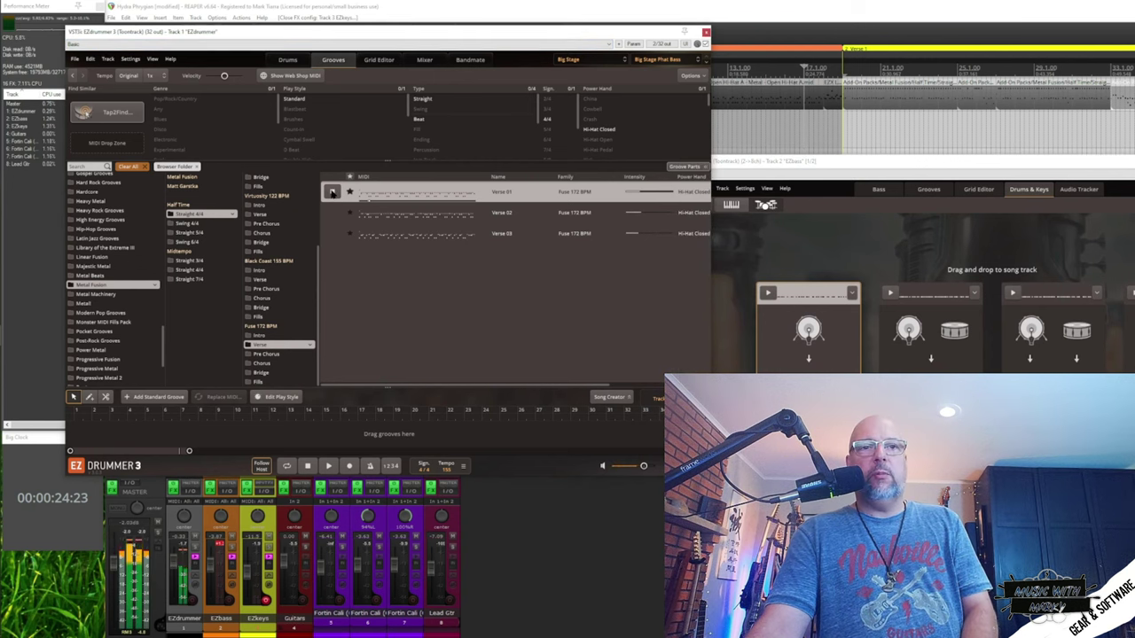
left_click(330, 191)
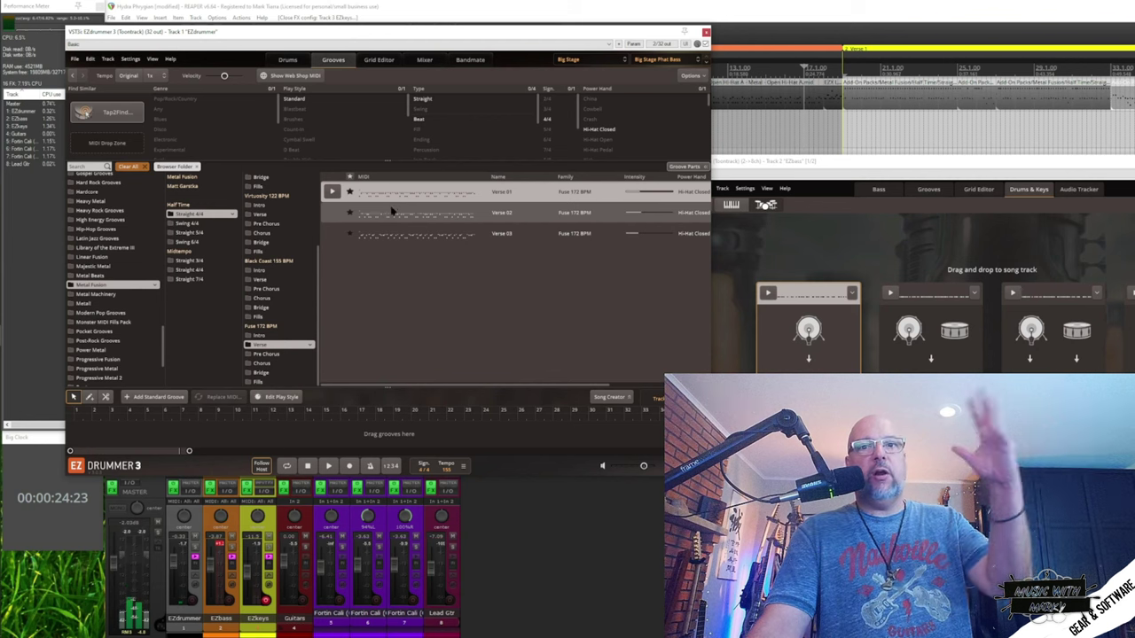
left_click_drag(376, 193, 858, 346)
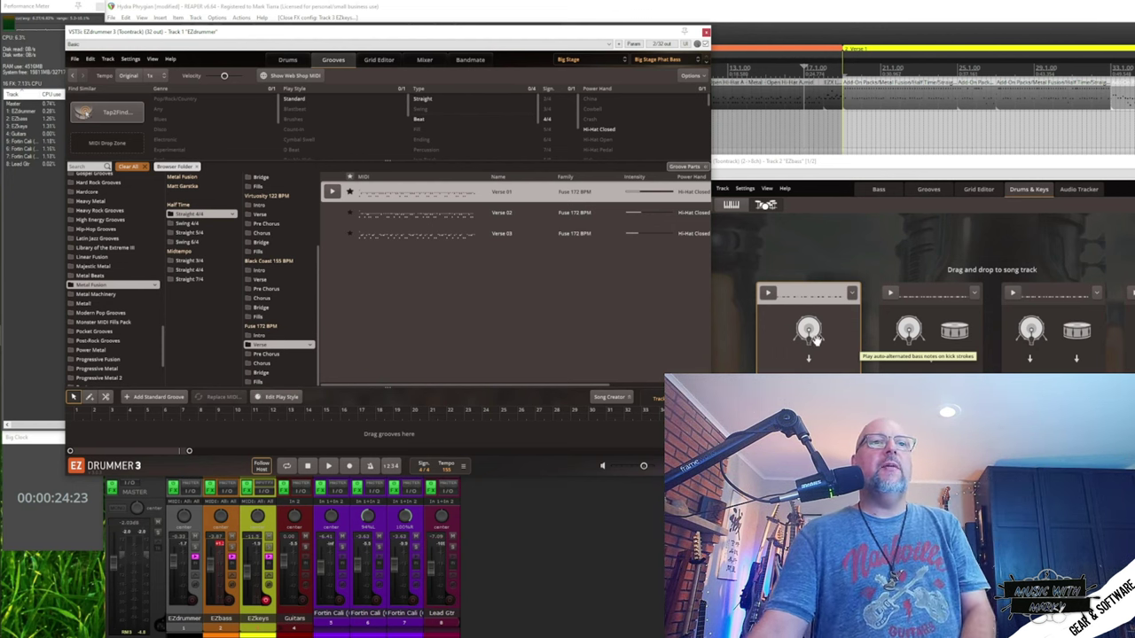
left_click(891, 294)
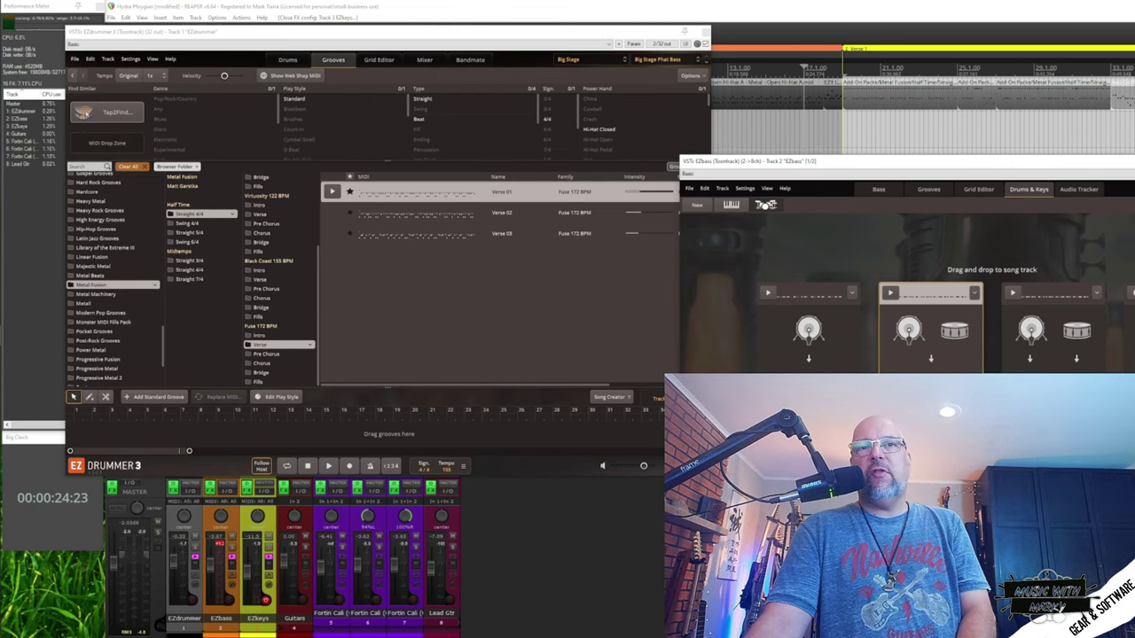
left_click(706, 33)
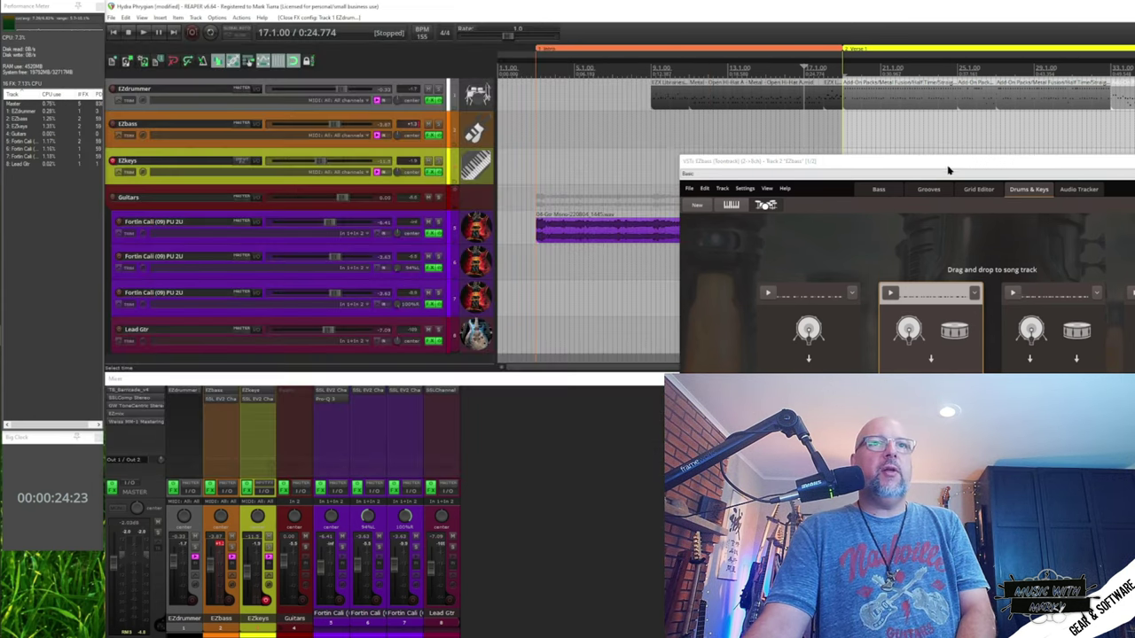
Step: Open EZkeys beside EZbass and review its chord progression from bar 18, starting on Bm
left_click_drag(949, 171, 288, 28)
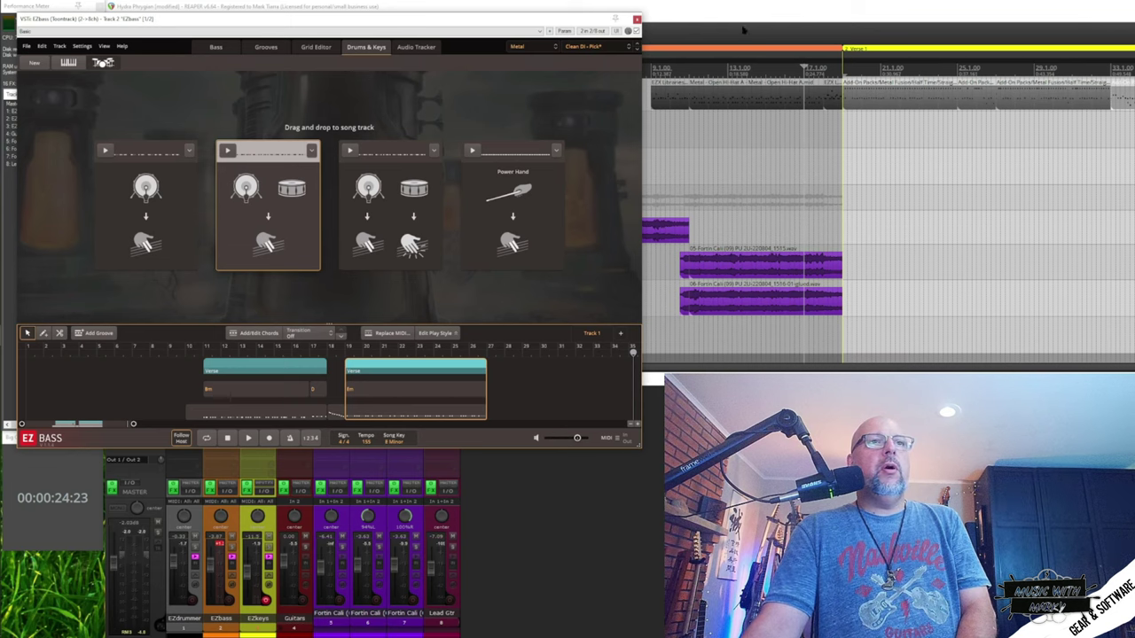
left_click_drag(439, 25, 800, 155)
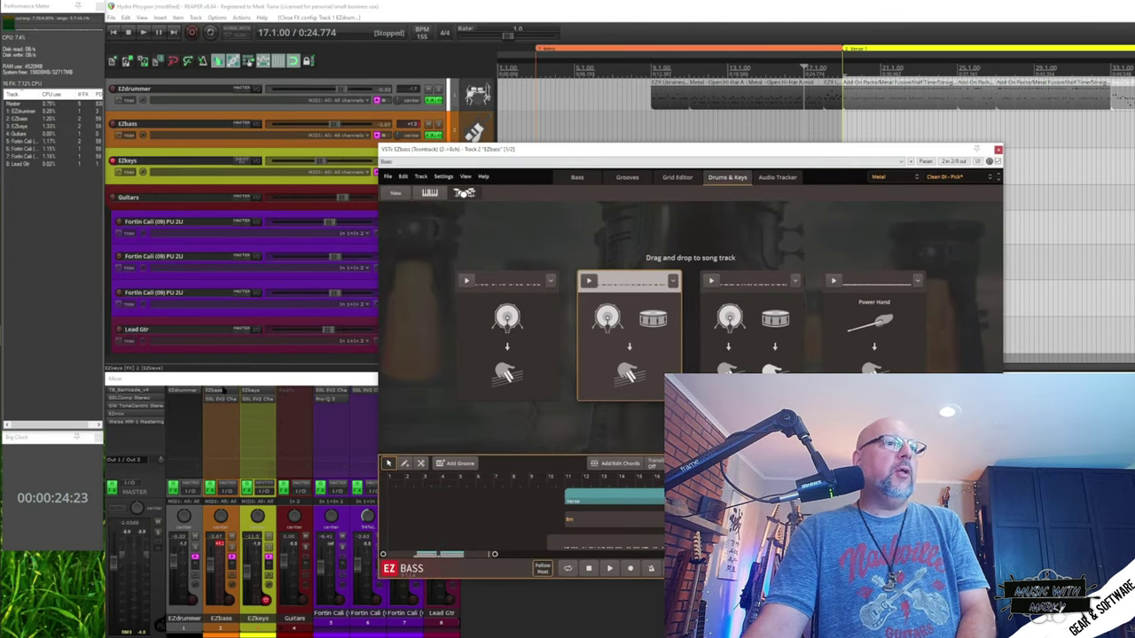
left_click(245, 399)
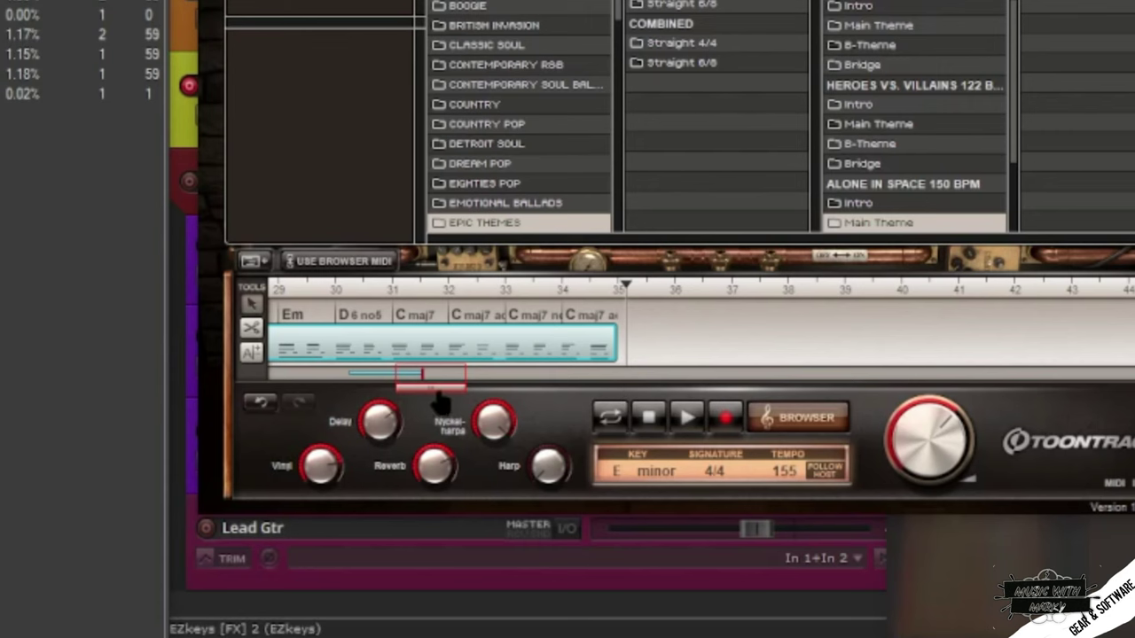
left_click_drag(441, 403, 391, 404)
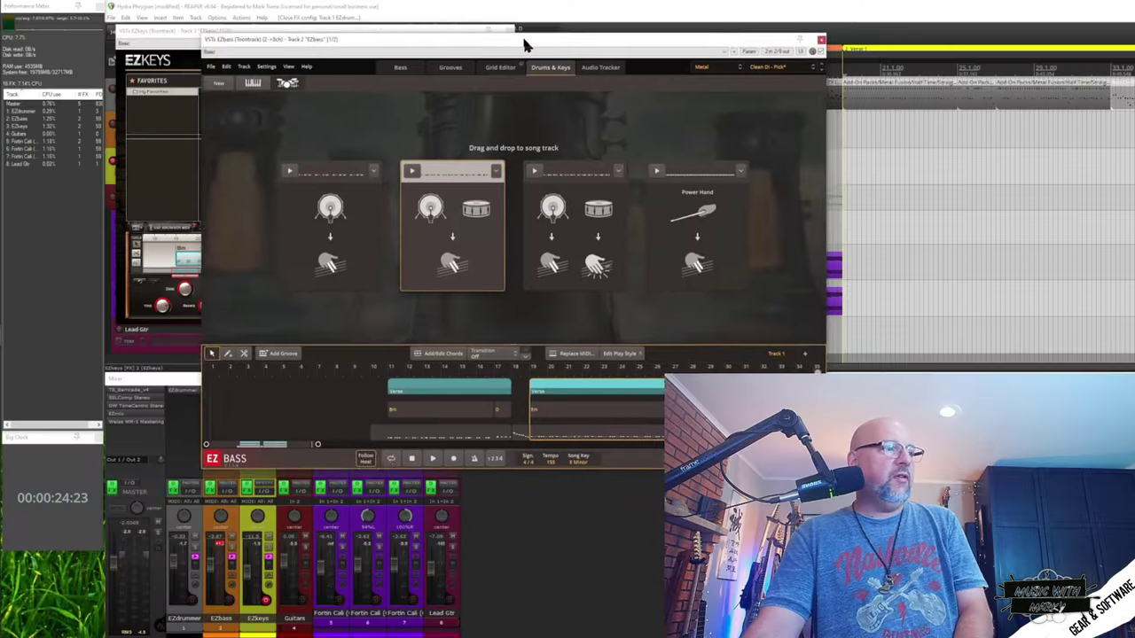
left_click_drag(524, 45, 650, 45)
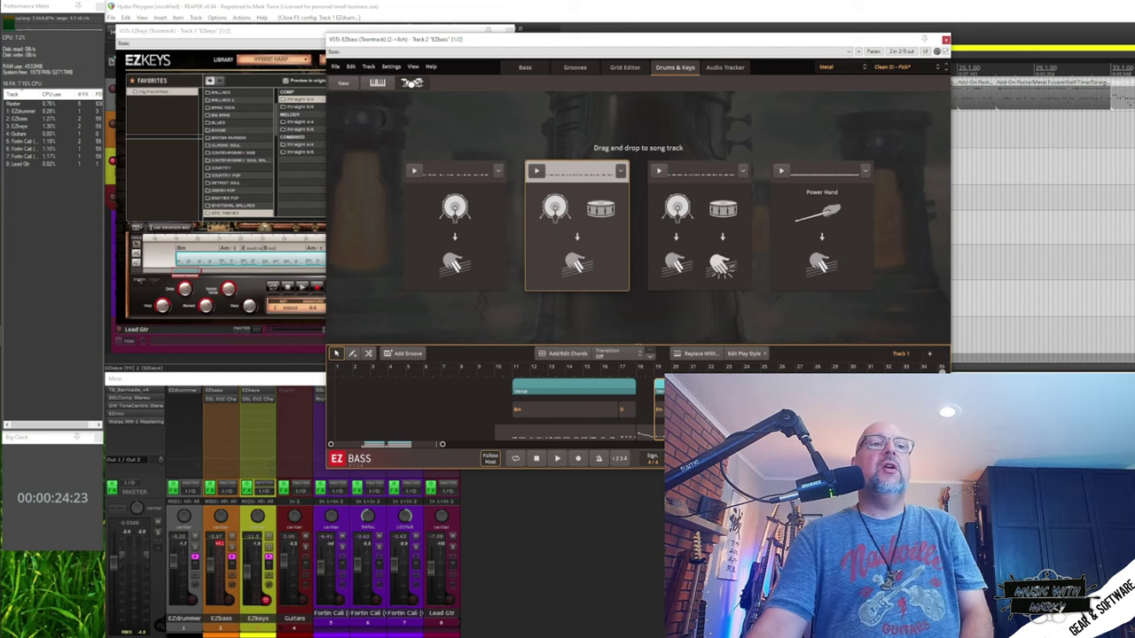
left_click_drag(561, 38, 377, 14)
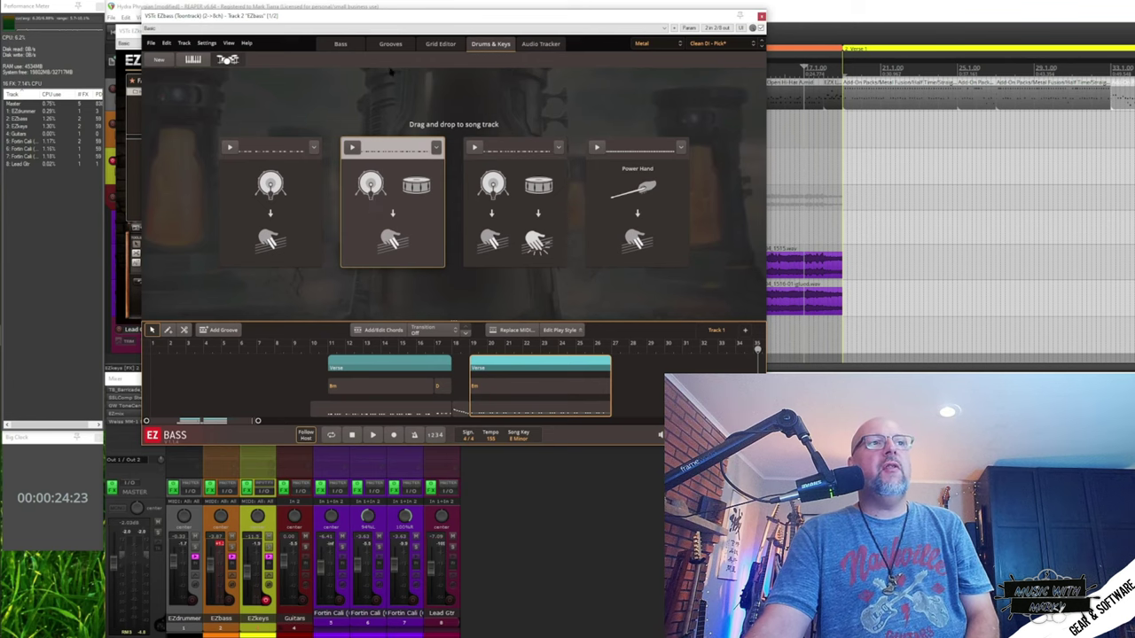
Step: Browse EBX Metal uptempo straight 4/4 grooves and audition Dominator 180 BPM Verse 01
left_click(390, 44)
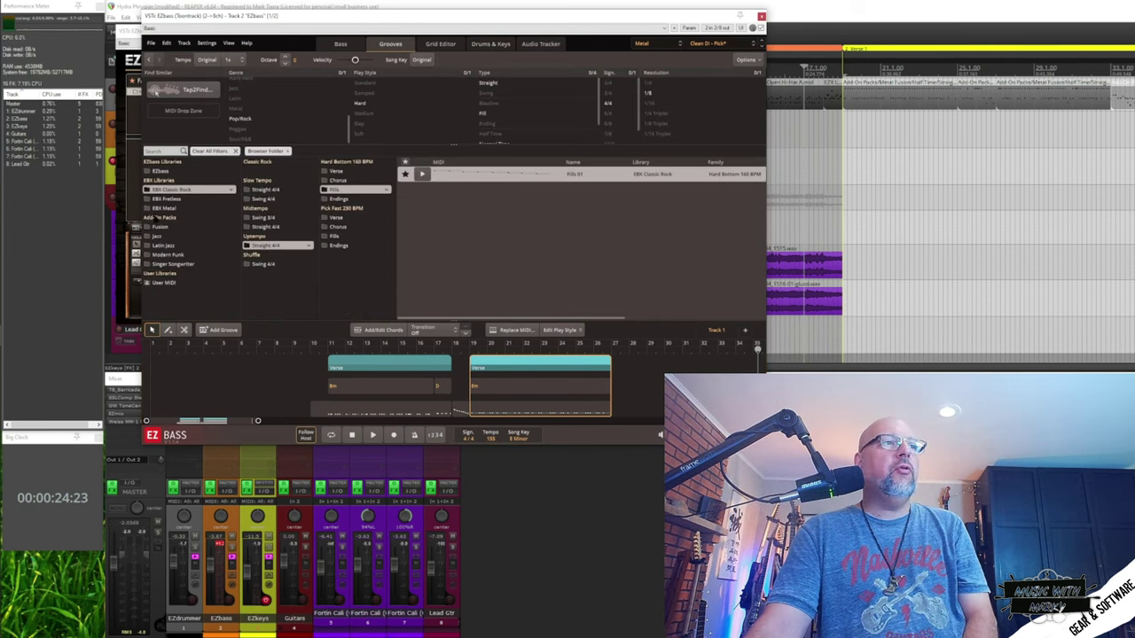
left_click(163, 208)
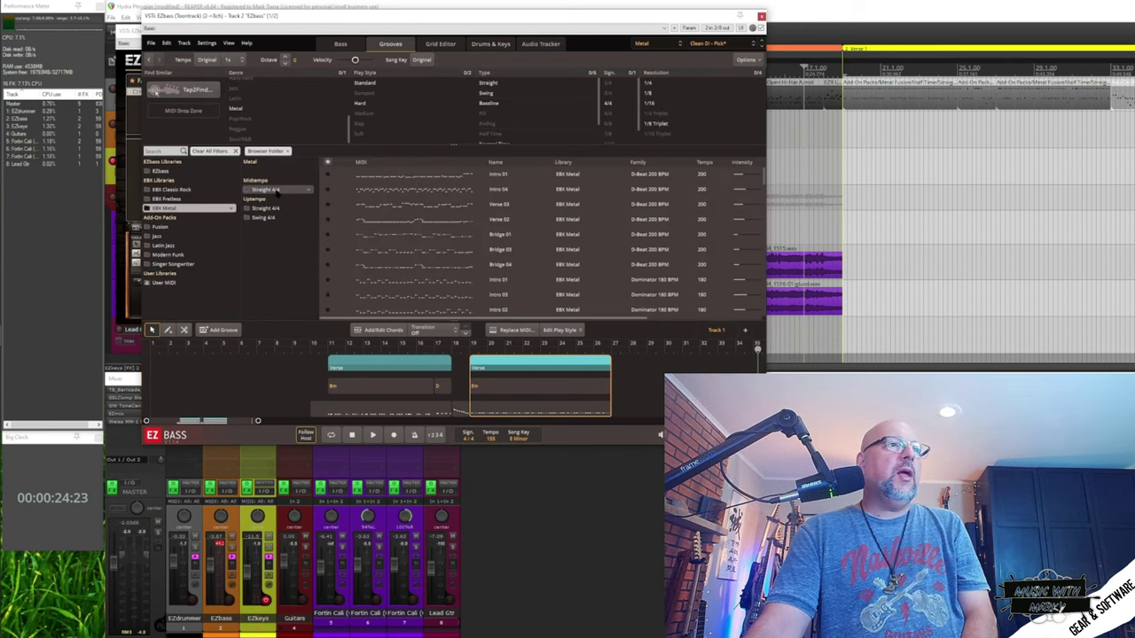
left_click(277, 191)
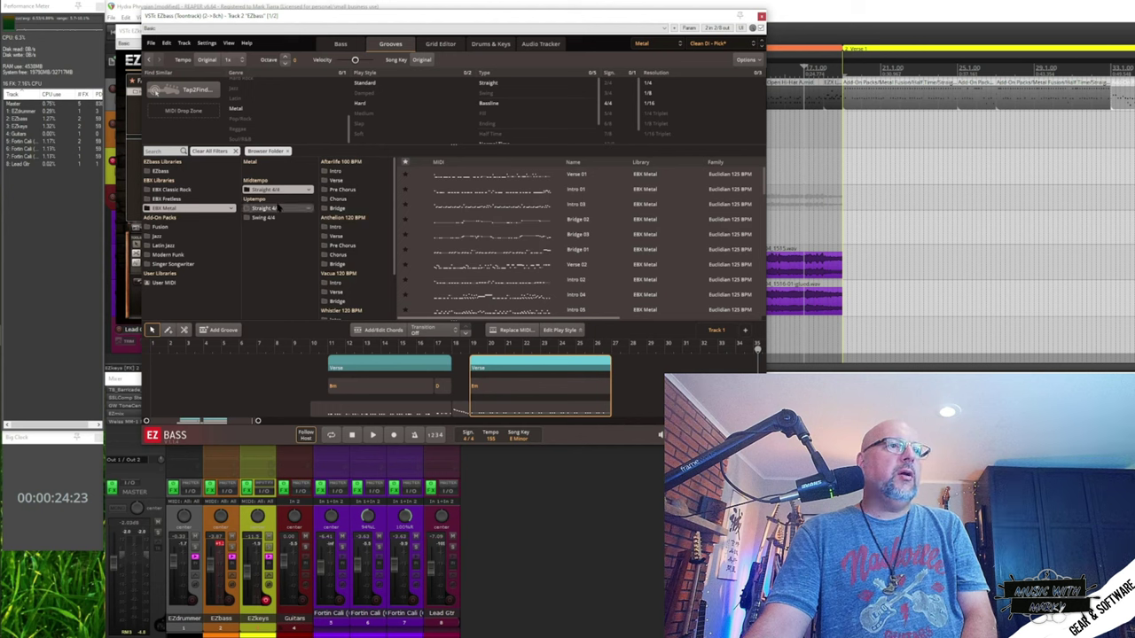
left_click(280, 208)
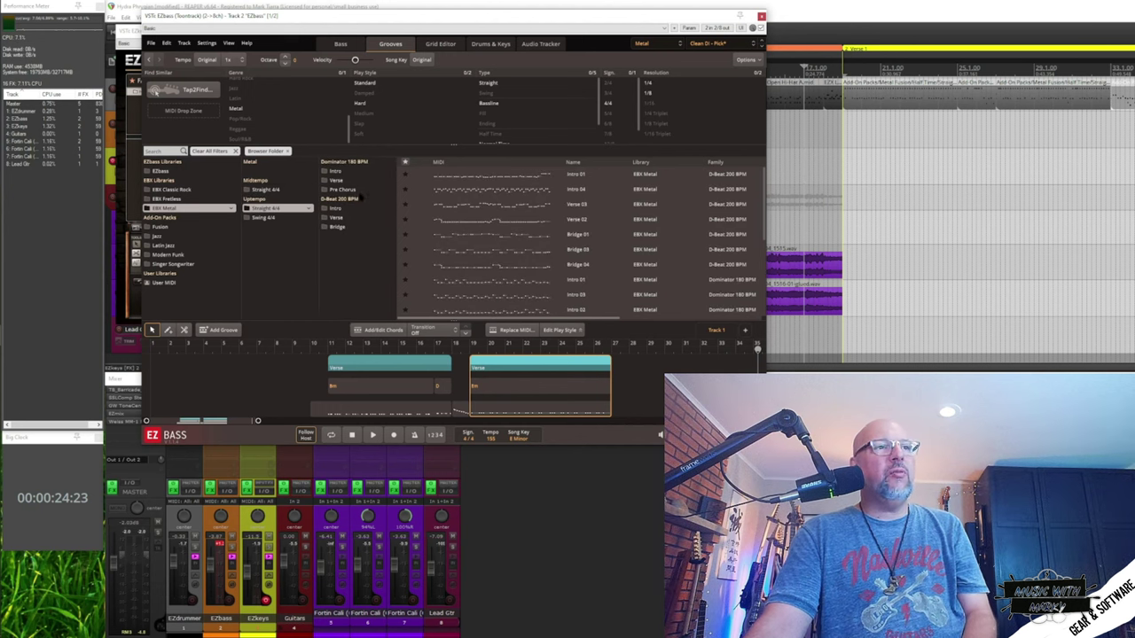
left_click(355, 180)
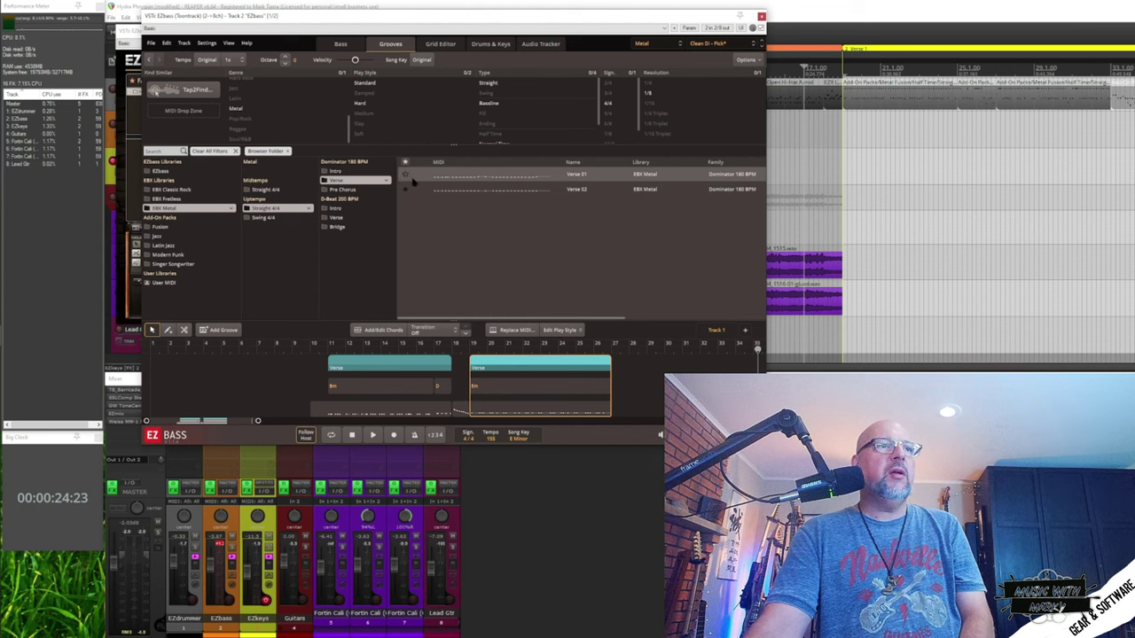
left_click(422, 175)
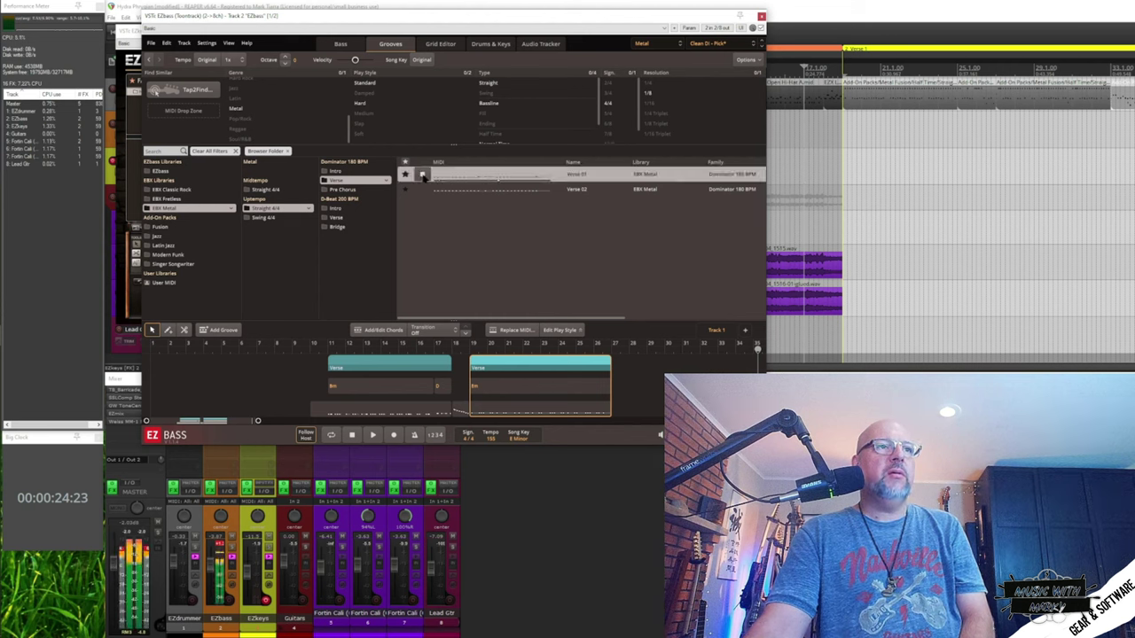
left_click(423, 175)
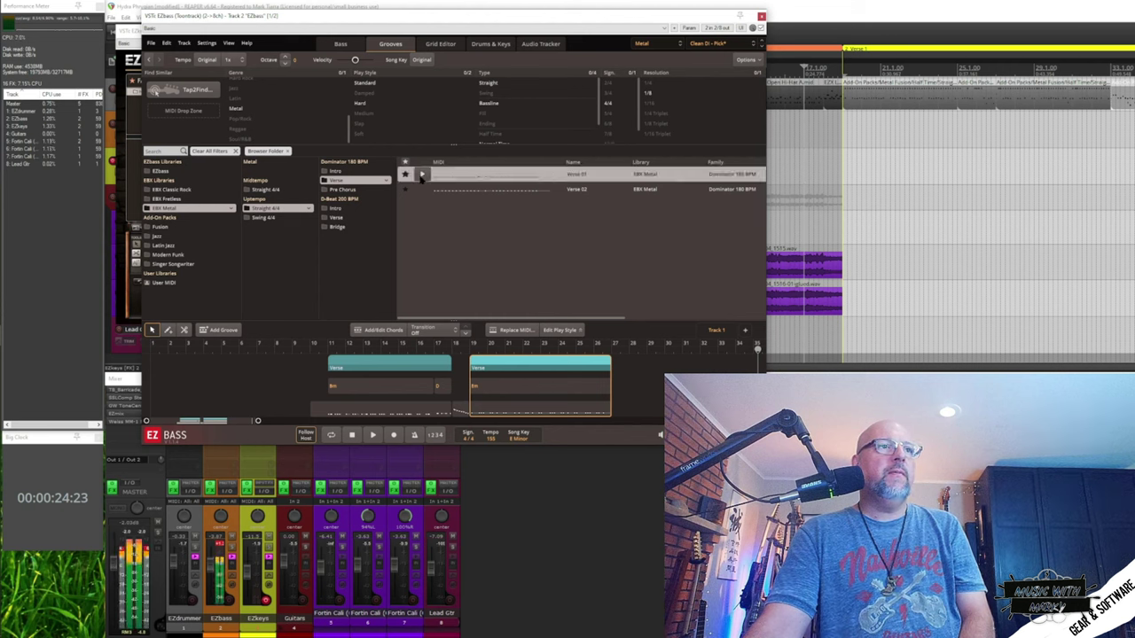
Step: Audition the Euclidean 125 BPM Verse 02 groove from the midtempo straight 4/4 folder
left_click(266, 189)
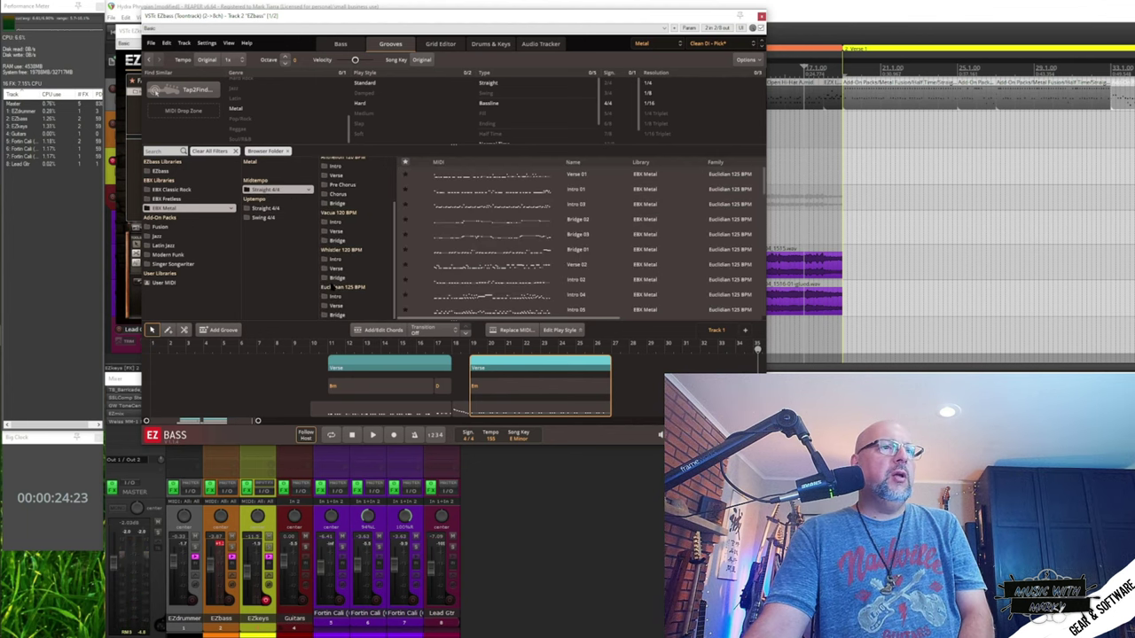
left_click(348, 306)
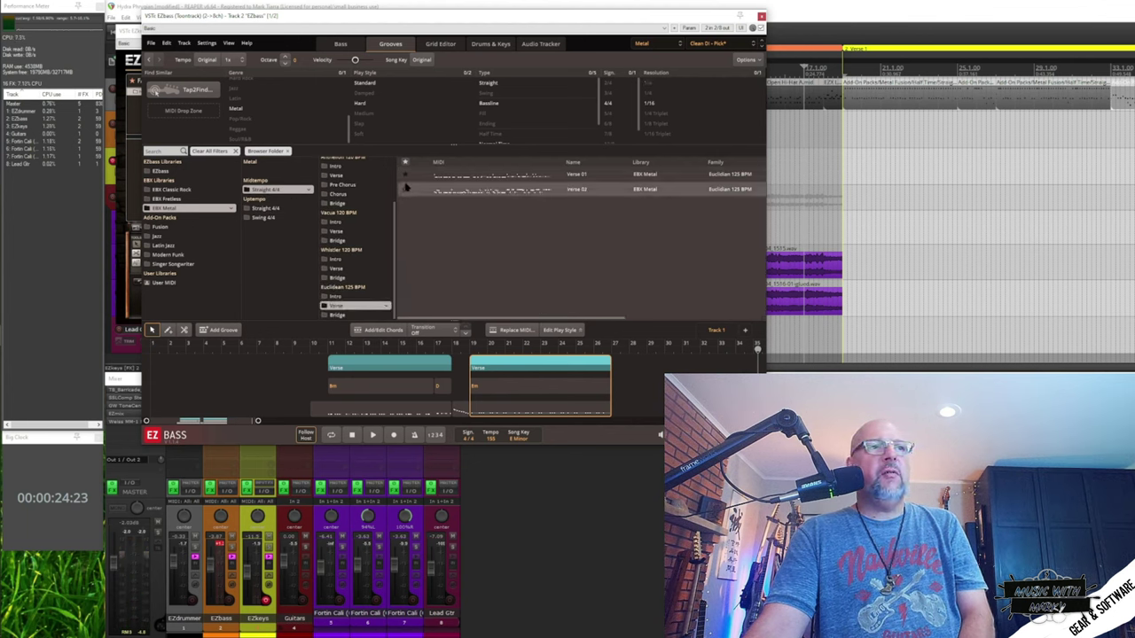
left_click(422, 190)
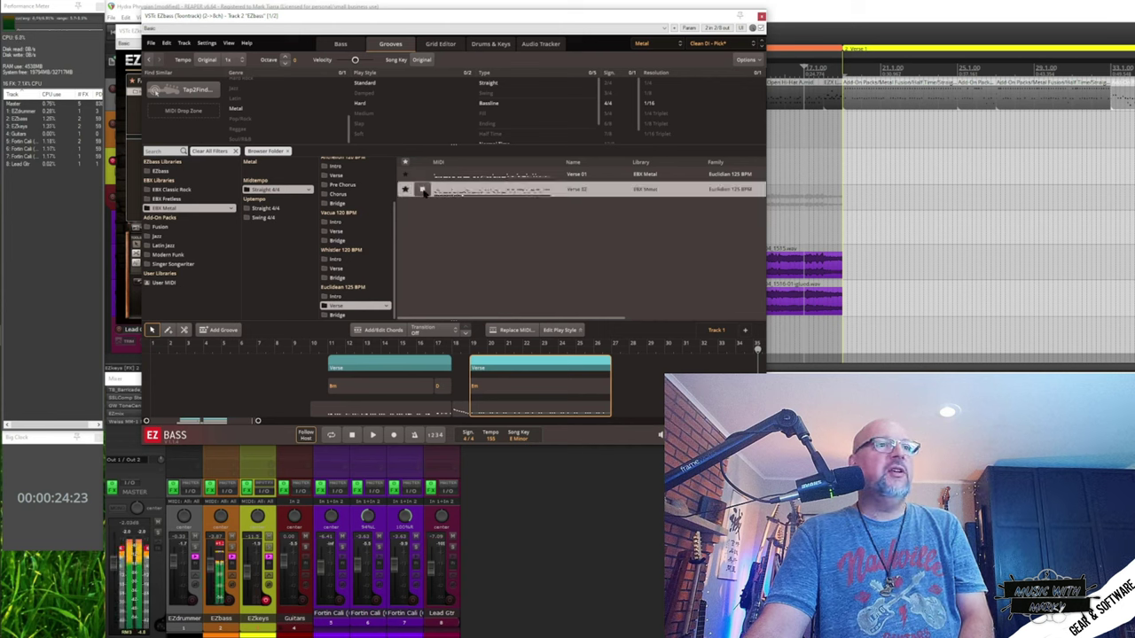
left_click(423, 191)
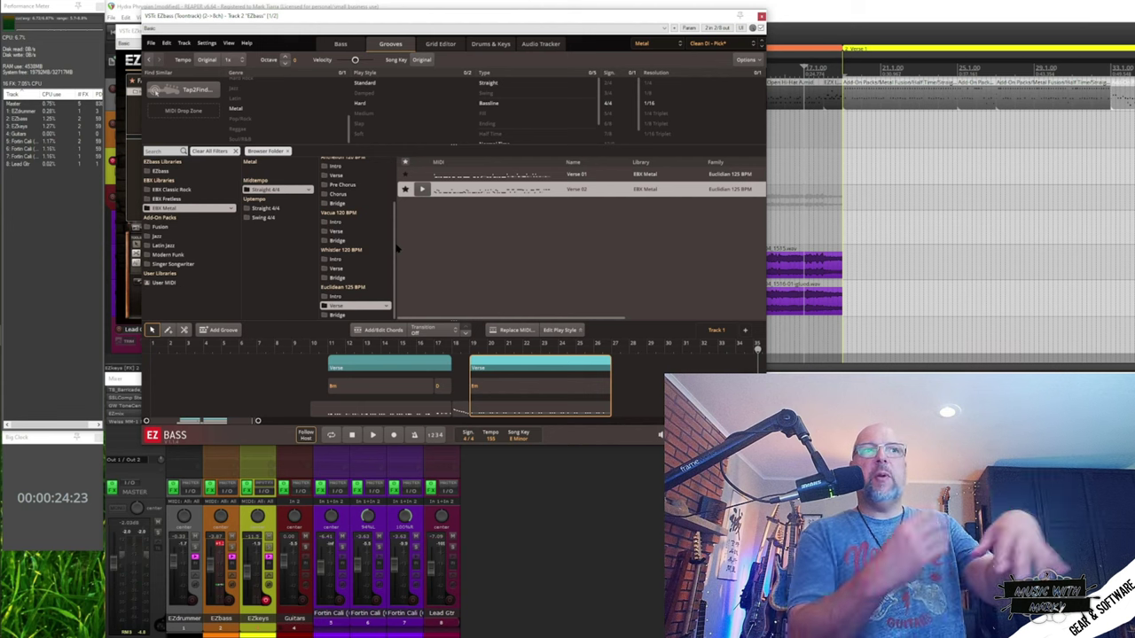